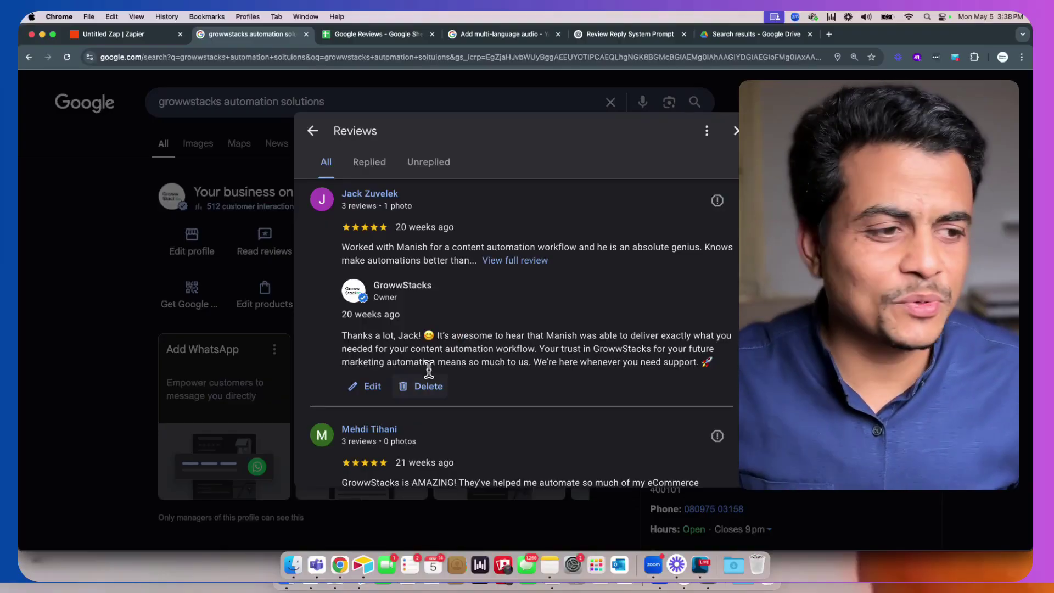
# Highlight the owner's reply to the five-star review, then bring up the Google Reviews spreadsheet
pyautogui.moveTo(348, 334); pyautogui.dragTo(510, 359)
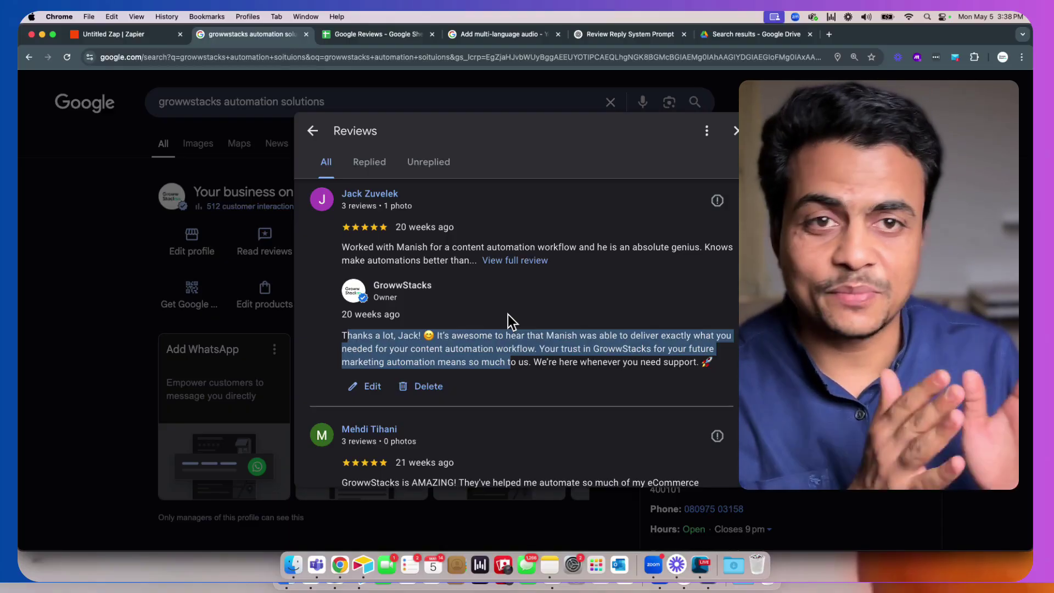
pyautogui.press('super+1')
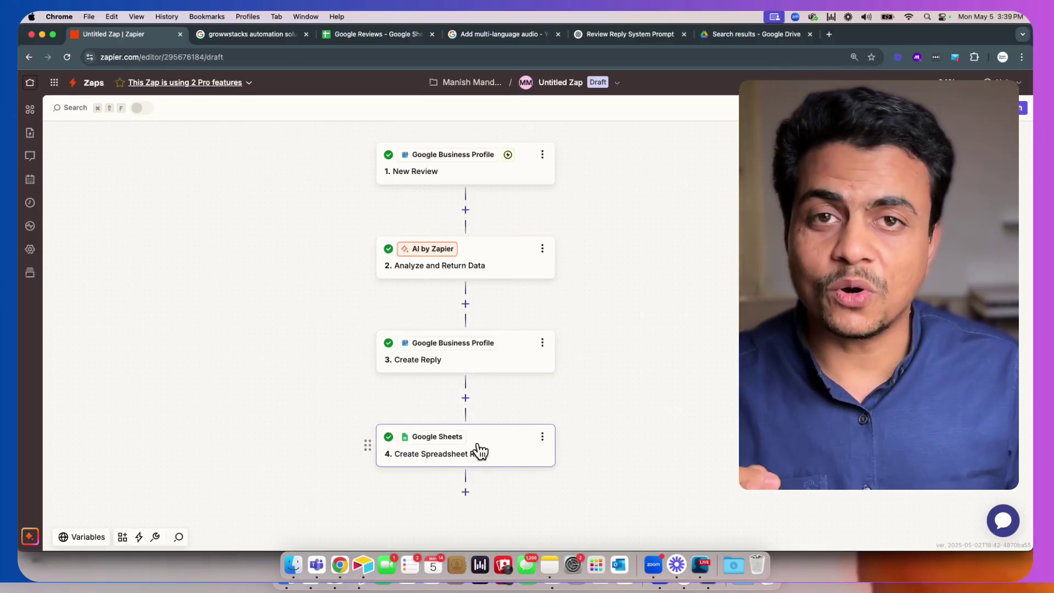
pyautogui.click(354, 34)
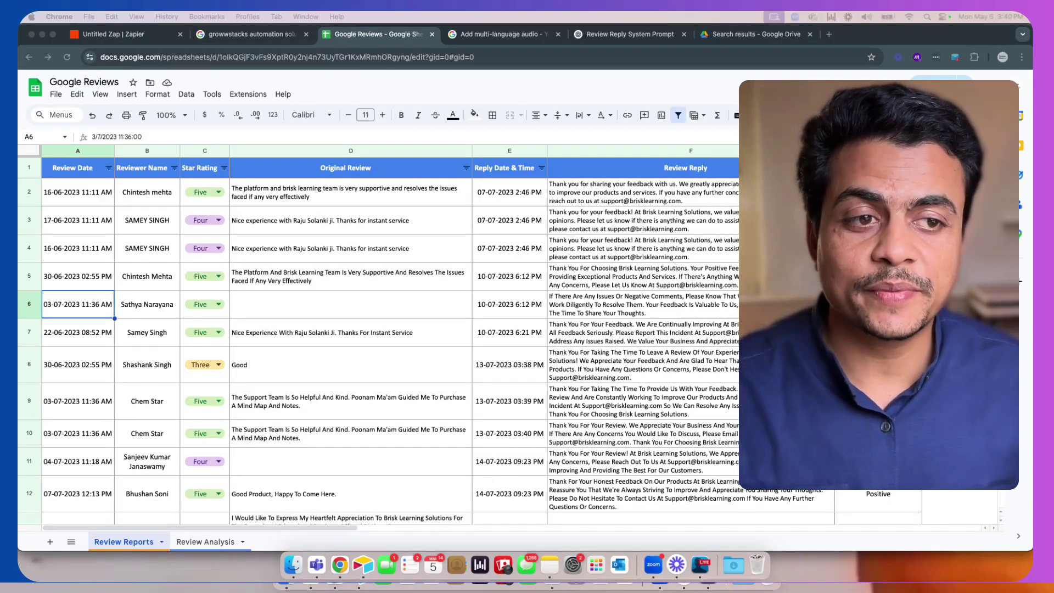
# Review reviewer names B2:B4, reviews D2:D7, reply dates E2:E7 and replies F2:F7, then open Review Analysis
pyautogui.moveTo(158, 180); pyautogui.dragTo(159, 250)
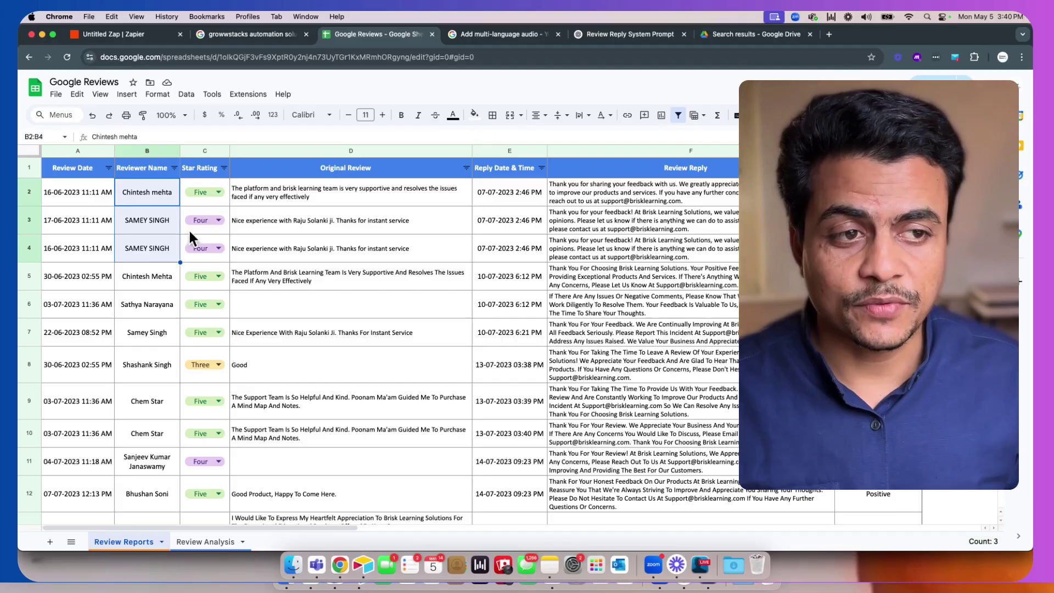
pyautogui.moveTo(266, 200); pyautogui.dragTo(434, 338)
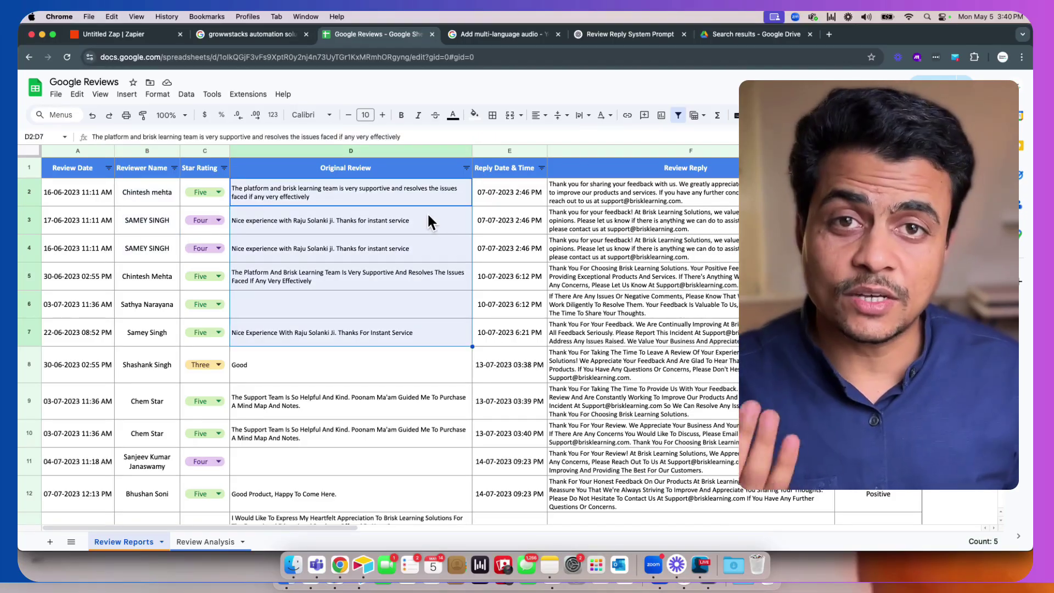
pyautogui.moveTo(528, 184); pyautogui.dragTo(522, 318)
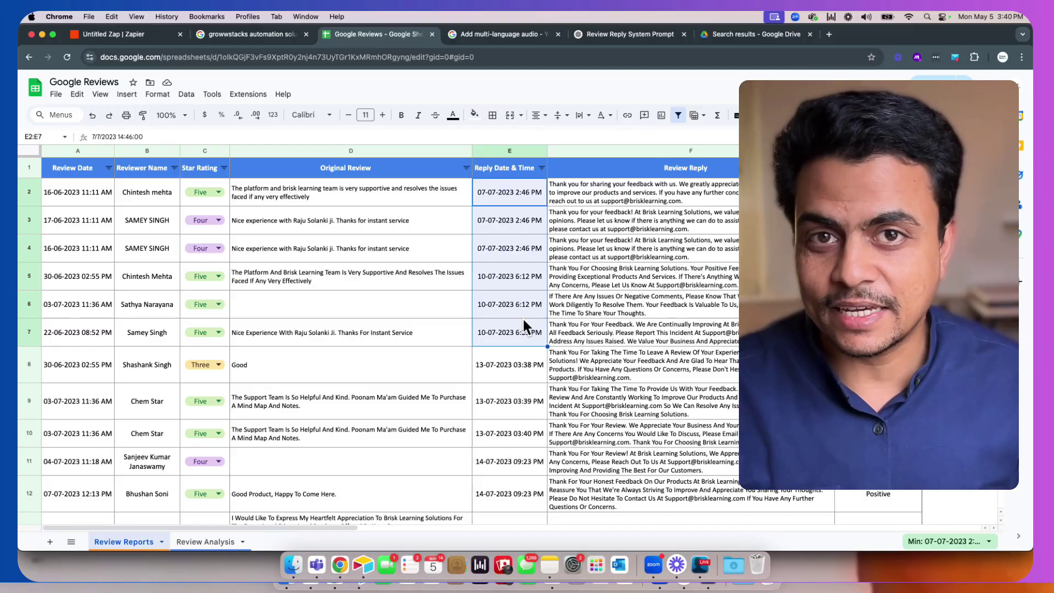
pyautogui.moveTo(696, 182); pyautogui.dragTo(710, 311)
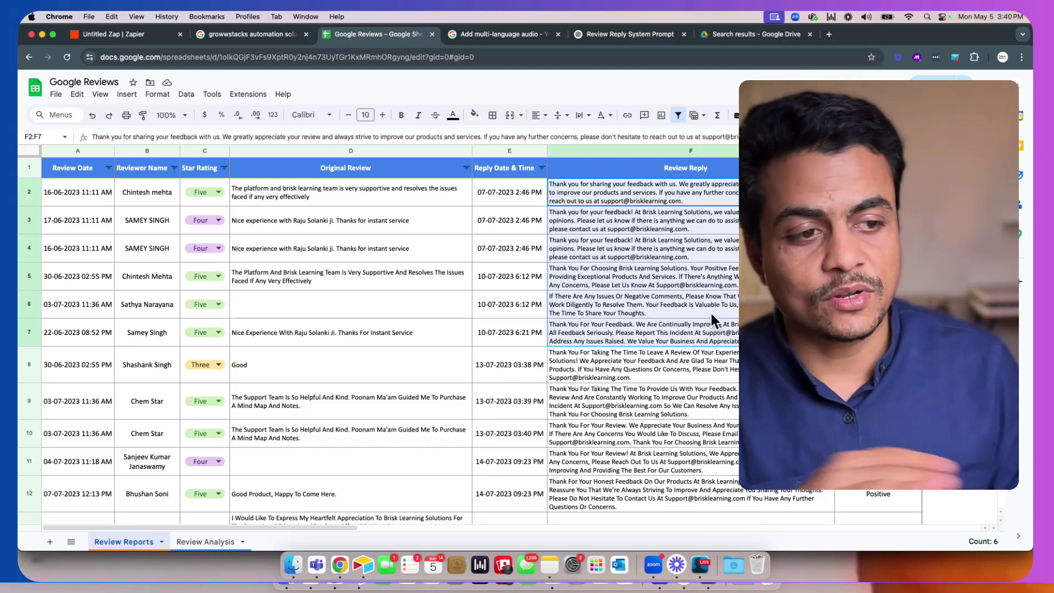
pyautogui.click(347, 271)
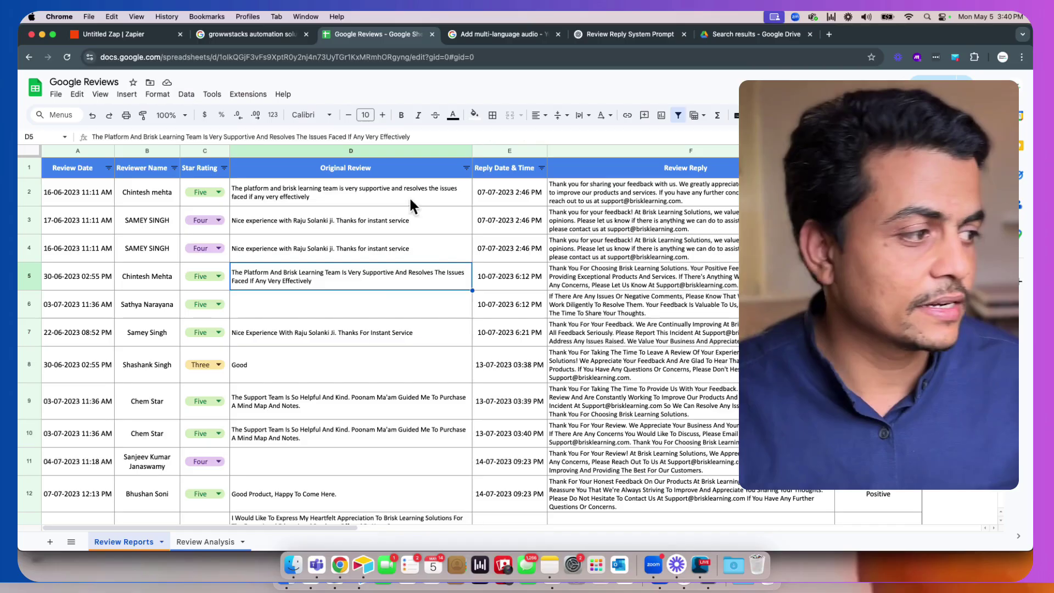
pyautogui.click(216, 541)
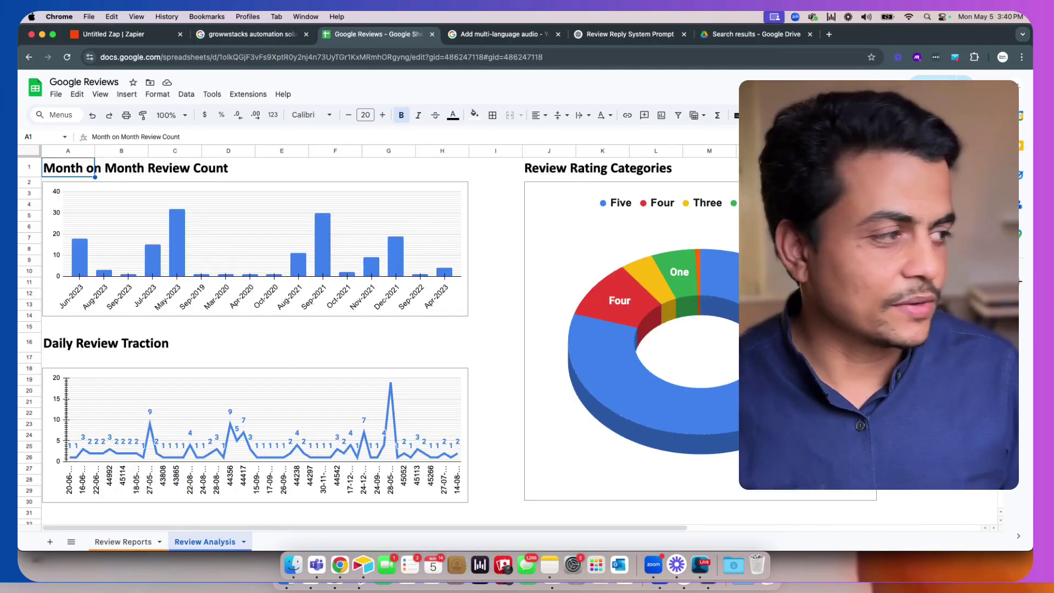
pyautogui.scroll(-1, 335, 215)
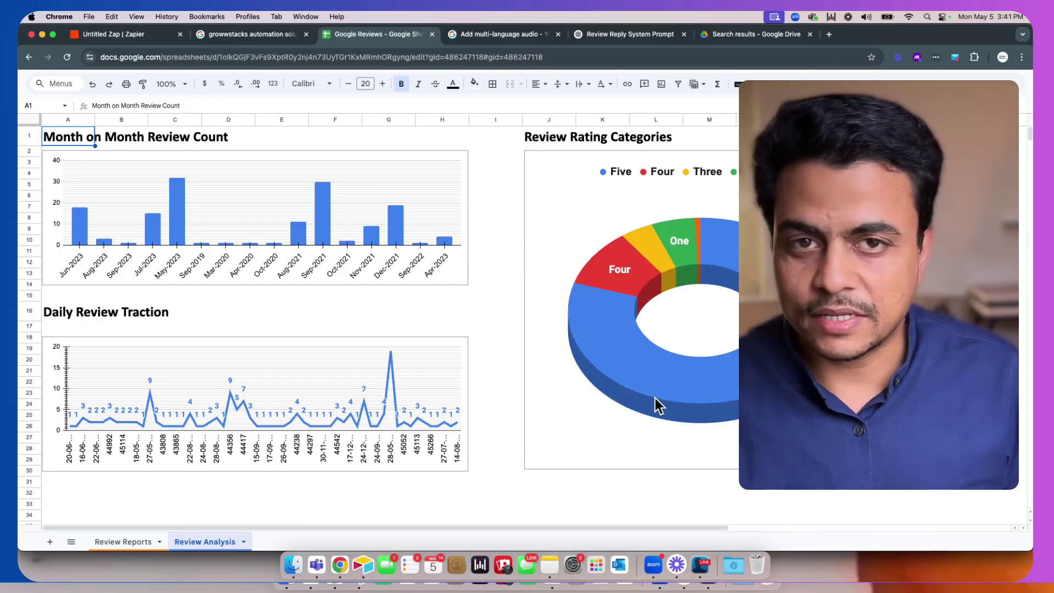
pyautogui.scroll(-1, 165, 374)
pyautogui.scroll(-5, 167, 304)
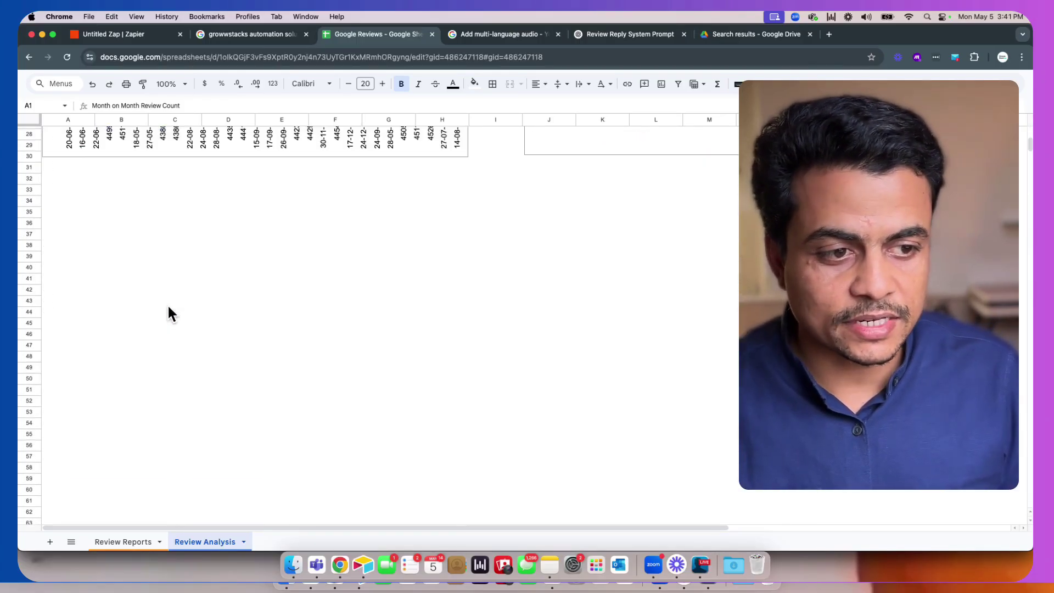
pyautogui.scroll(7, 176, 306)
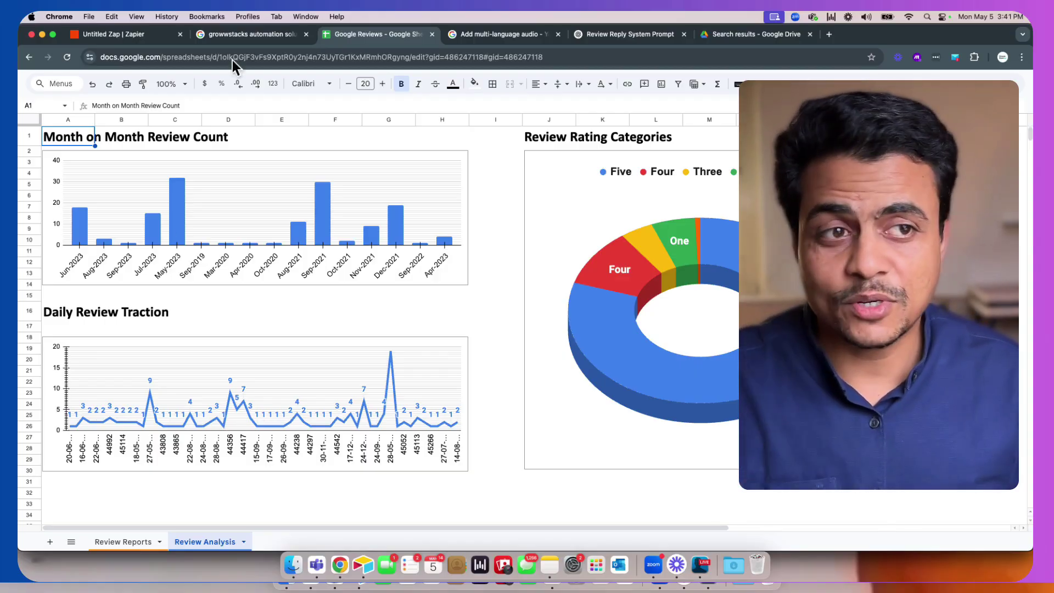
pyautogui.click(138, 34)
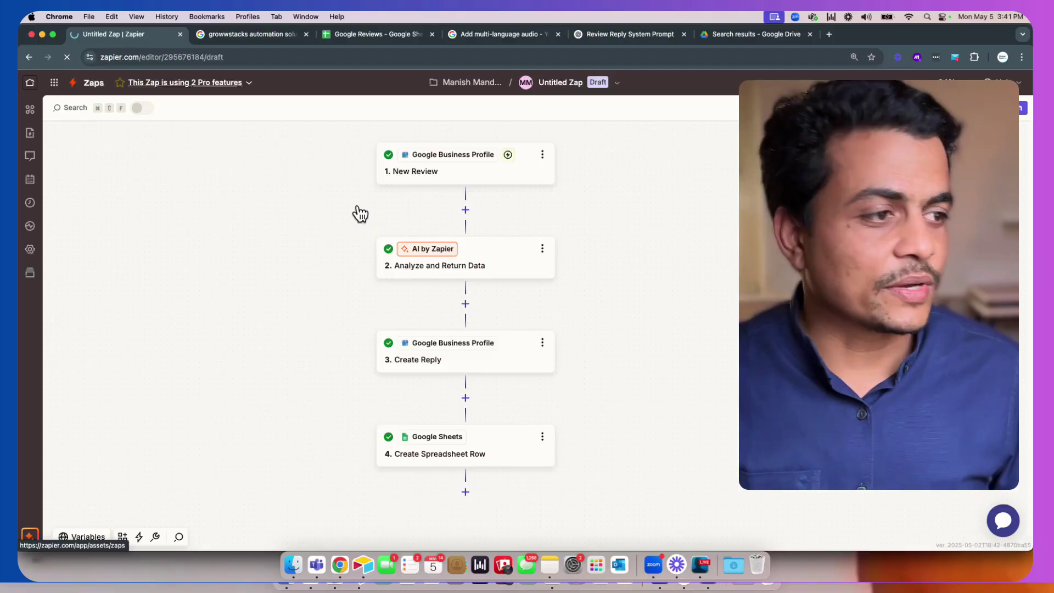
pyautogui.press('super+bracketleft')
# On the Review Reports sheet, check the Review Date, Reviewer Name and Star Rating headings and C2's rating choices
pyautogui.click(382, 33)
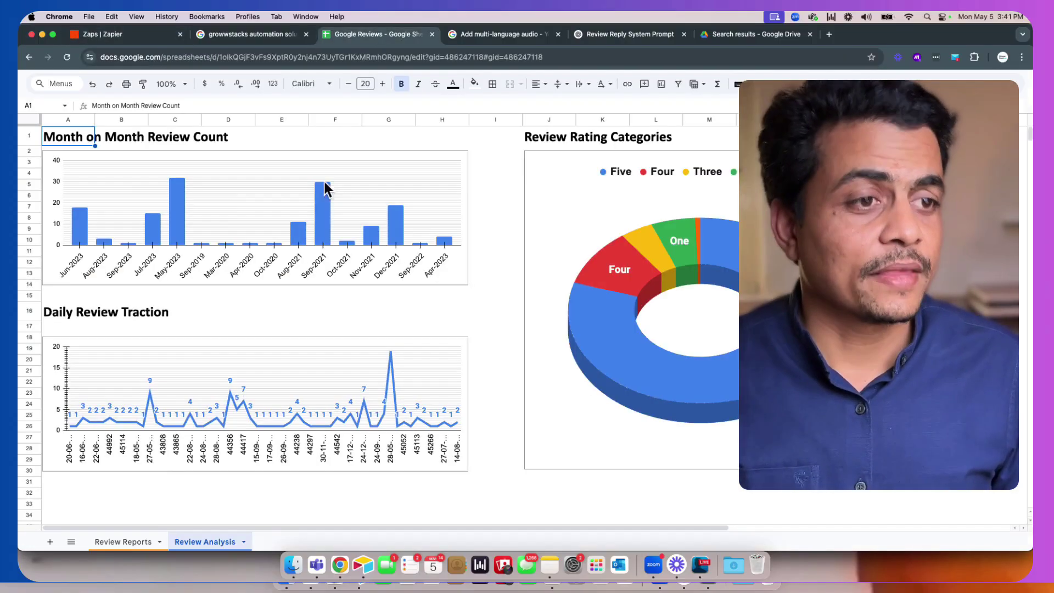
pyautogui.click(123, 542)
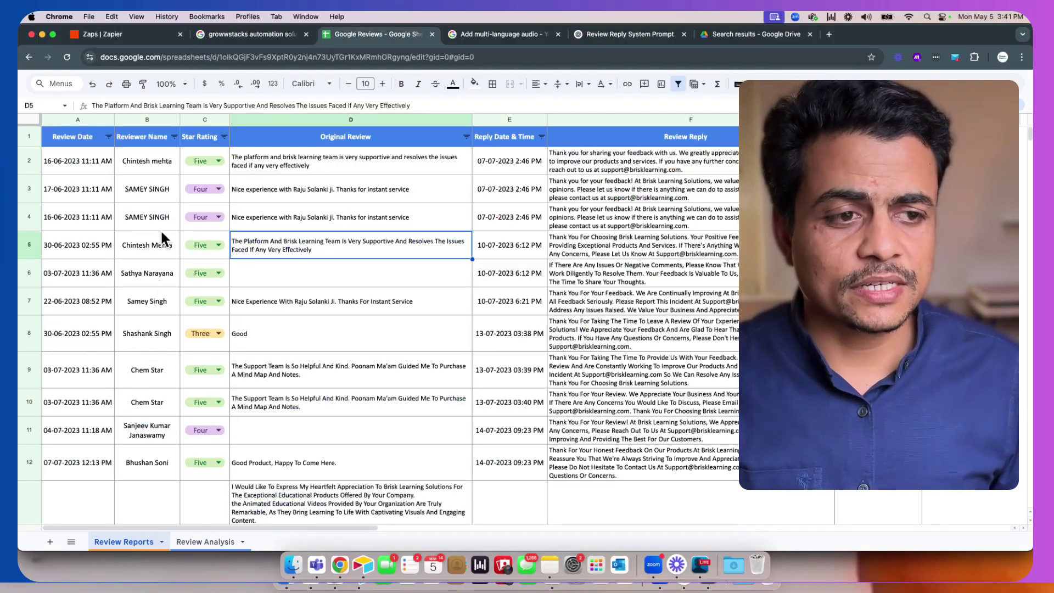
pyautogui.click(64, 132)
pyautogui.click(162, 131)
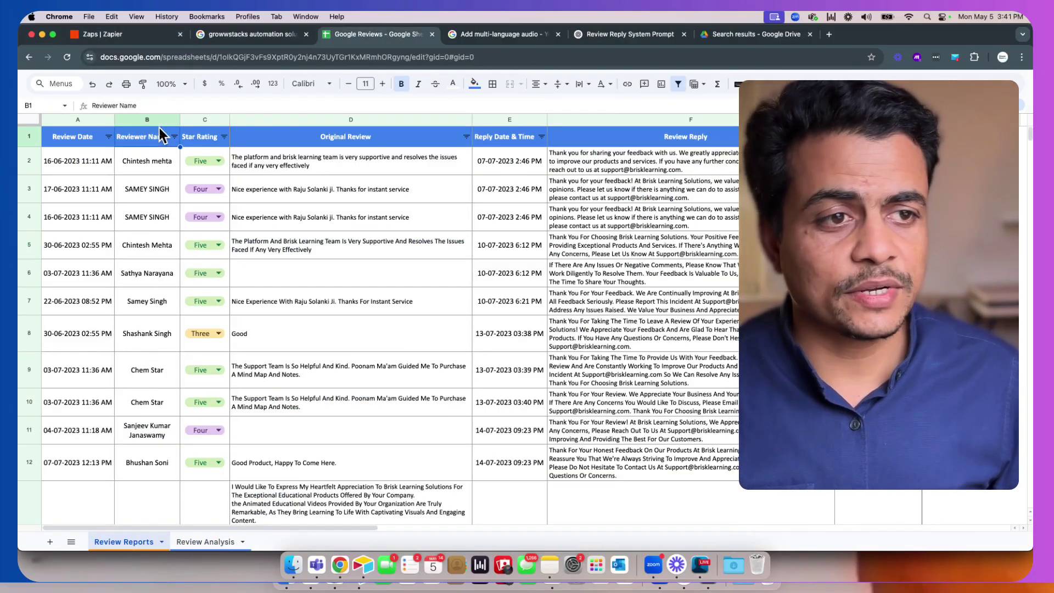
pyautogui.click(199, 132)
pyautogui.click(219, 158)
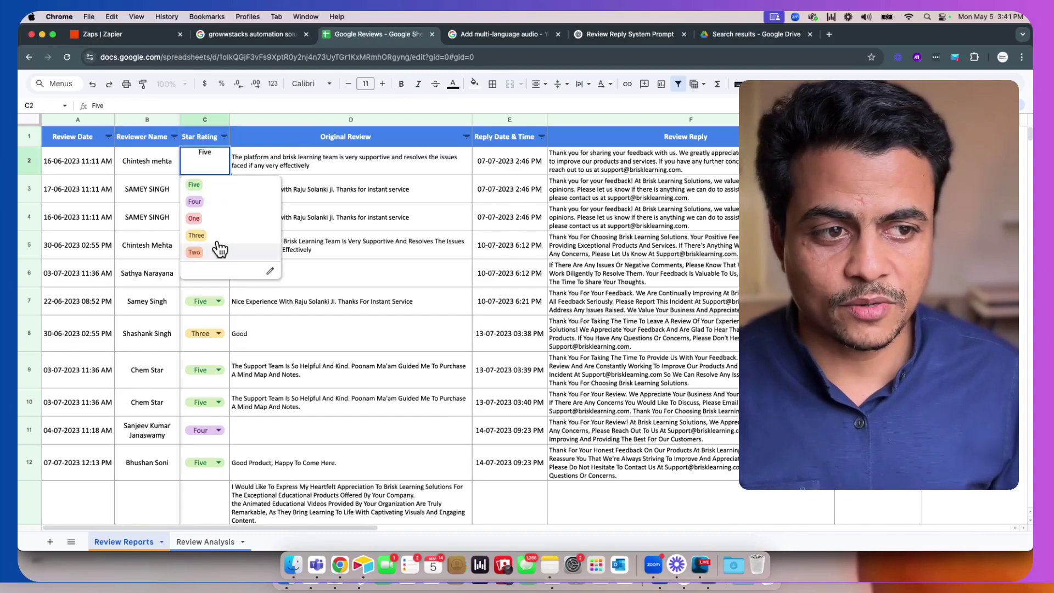
# Check the Original Review, Reply Date & Time, Review Reply and Review Sentiment headings, then the File menu
pyautogui.click(356, 141)
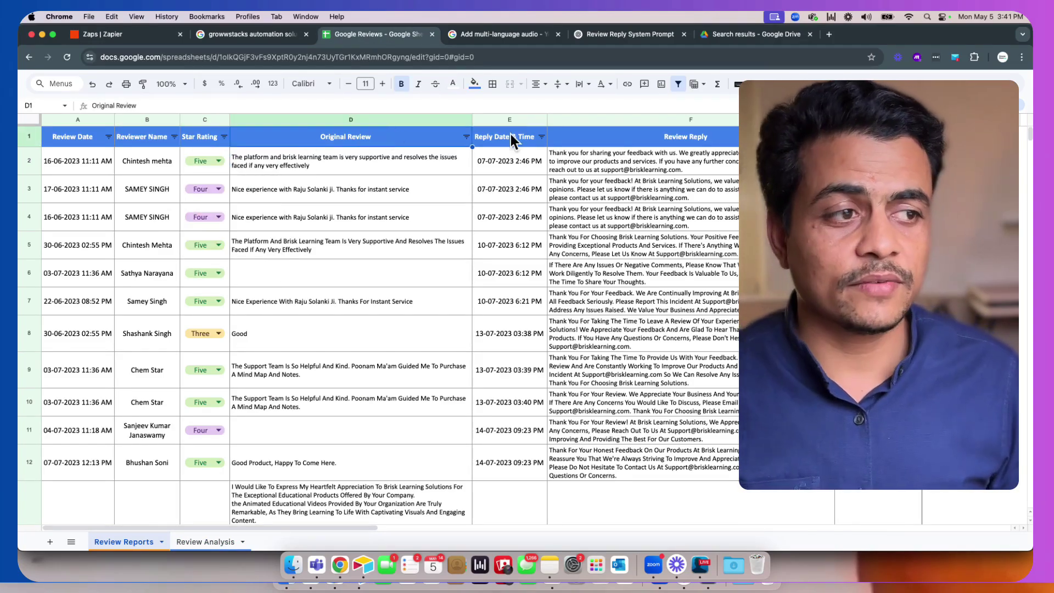
pyautogui.click(529, 138)
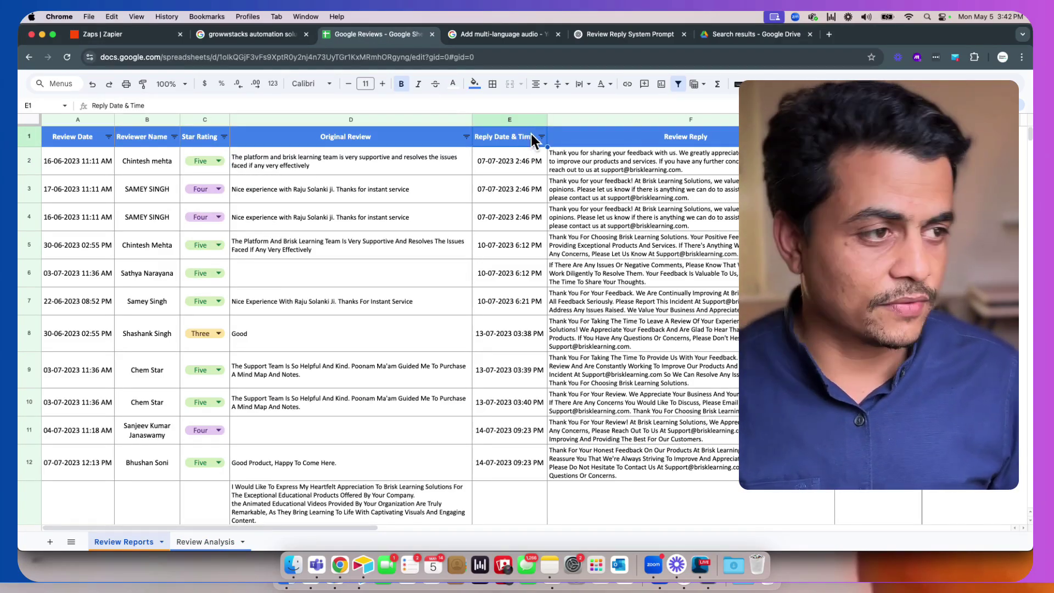
pyautogui.click(631, 137)
pyautogui.click(878, 136)
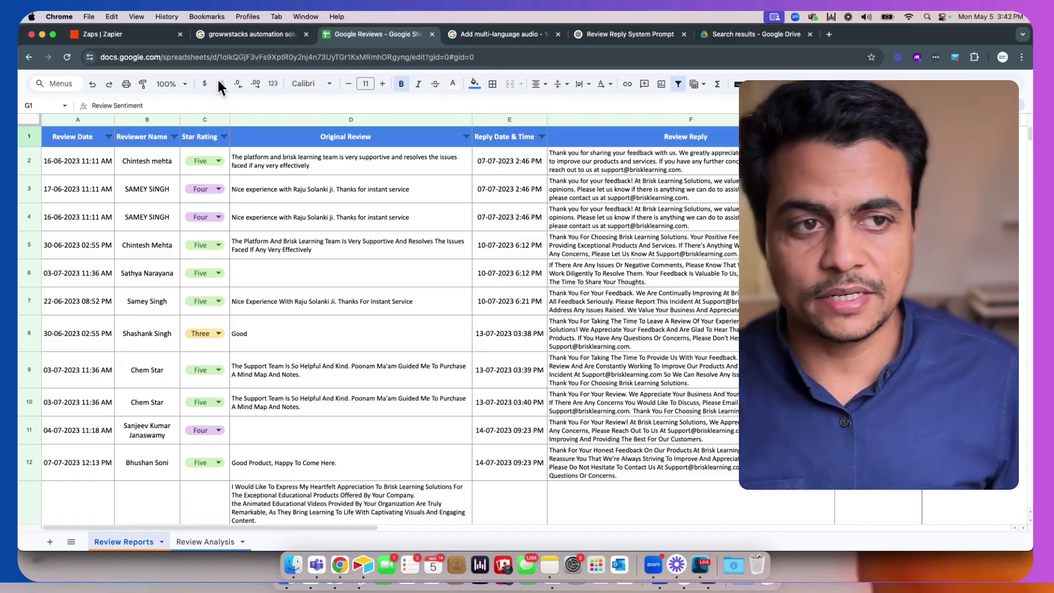
pyautogui.click(1016, 84)
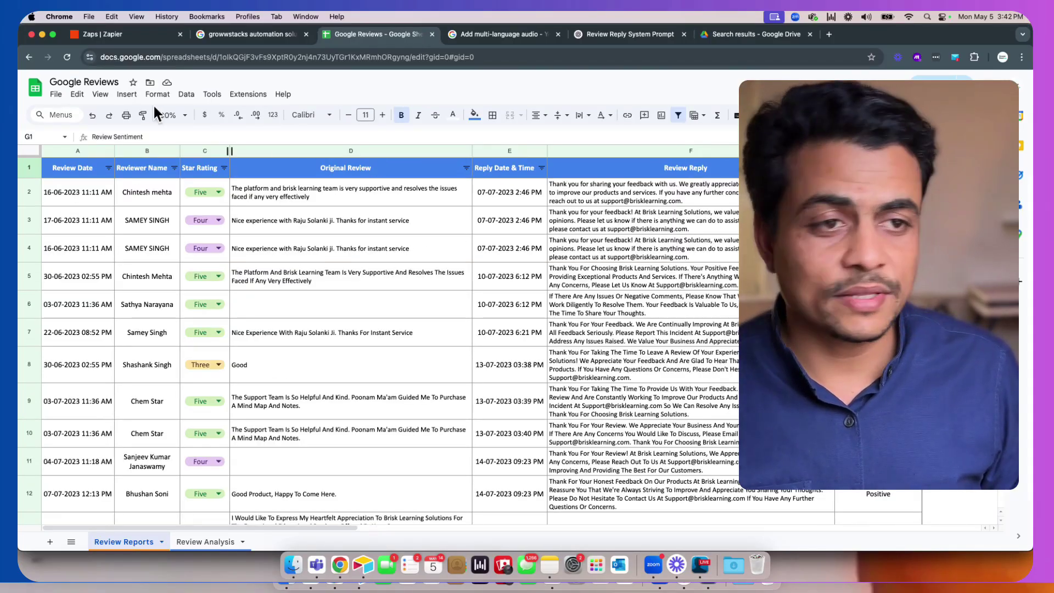
pyautogui.click(56, 94)
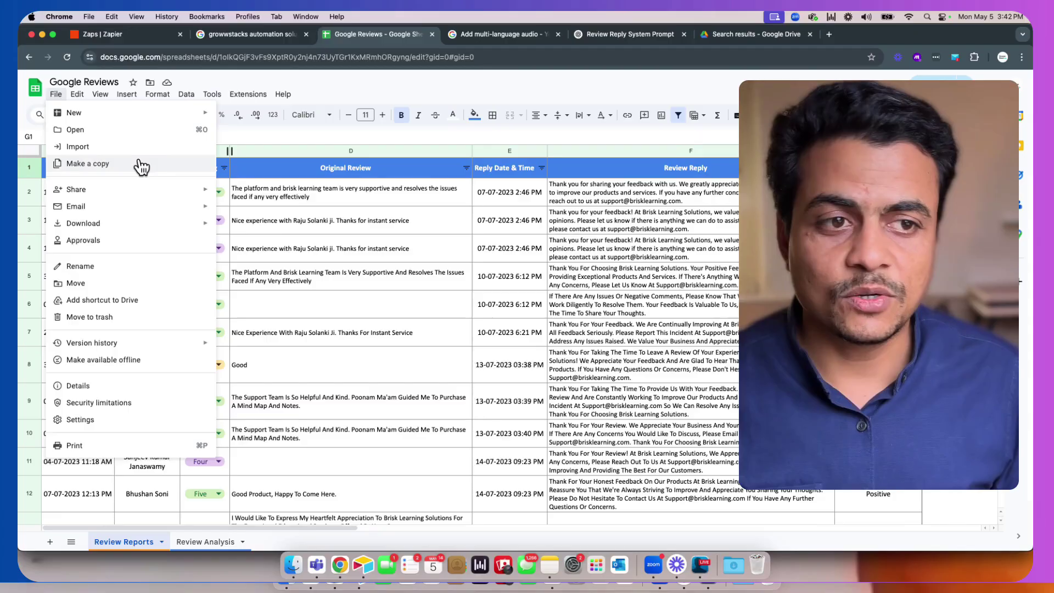
pyautogui.click(318, 184)
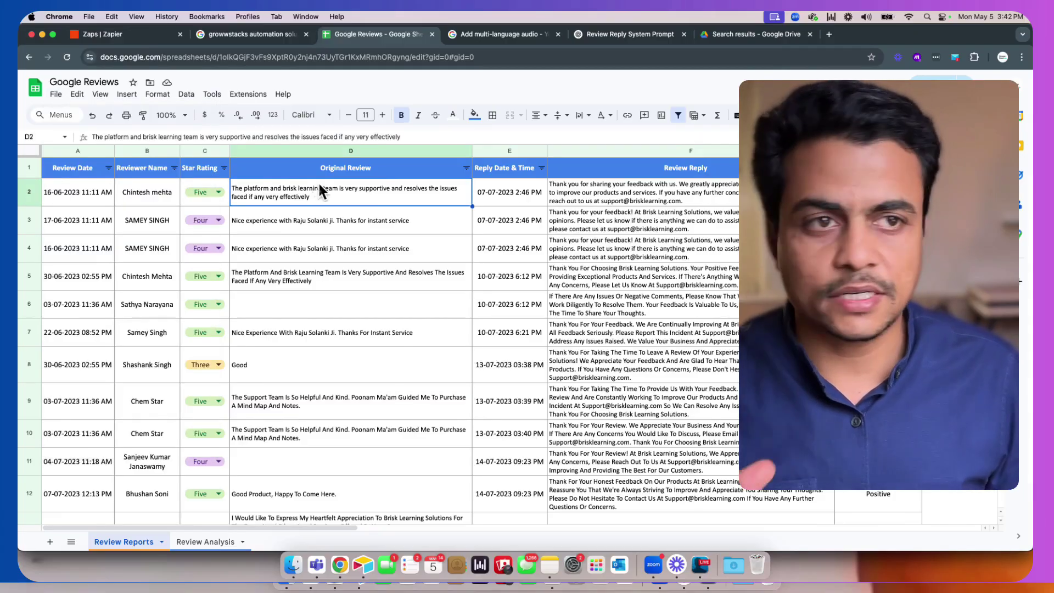
# Go to the Zapier Zaps list and show the New Zap / New folder options
pyautogui.click(131, 35)
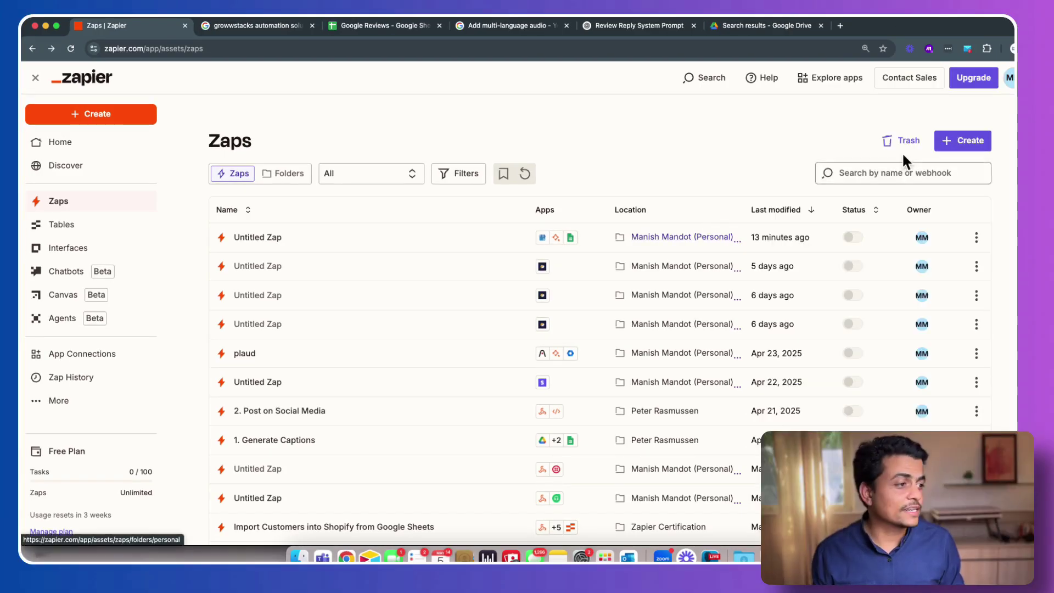
pyautogui.click(983, 140)
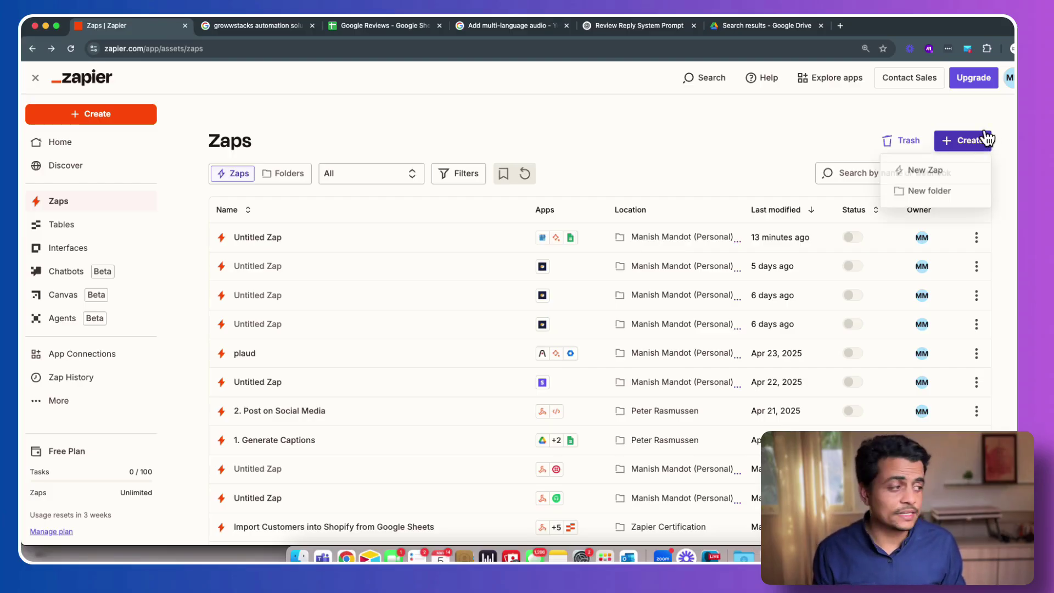
# Create a new Zap and search 'Google business' to make Google Business Profile the trigger app
pyautogui.click(916, 171)
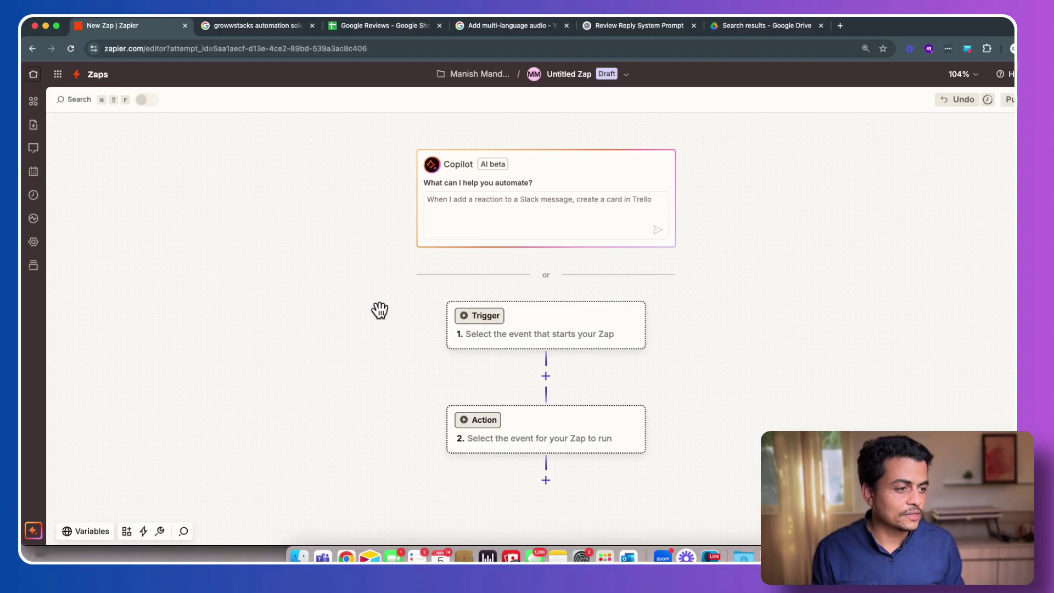
pyautogui.scroll(-3, 357, 274)
pyautogui.click(499, 220)
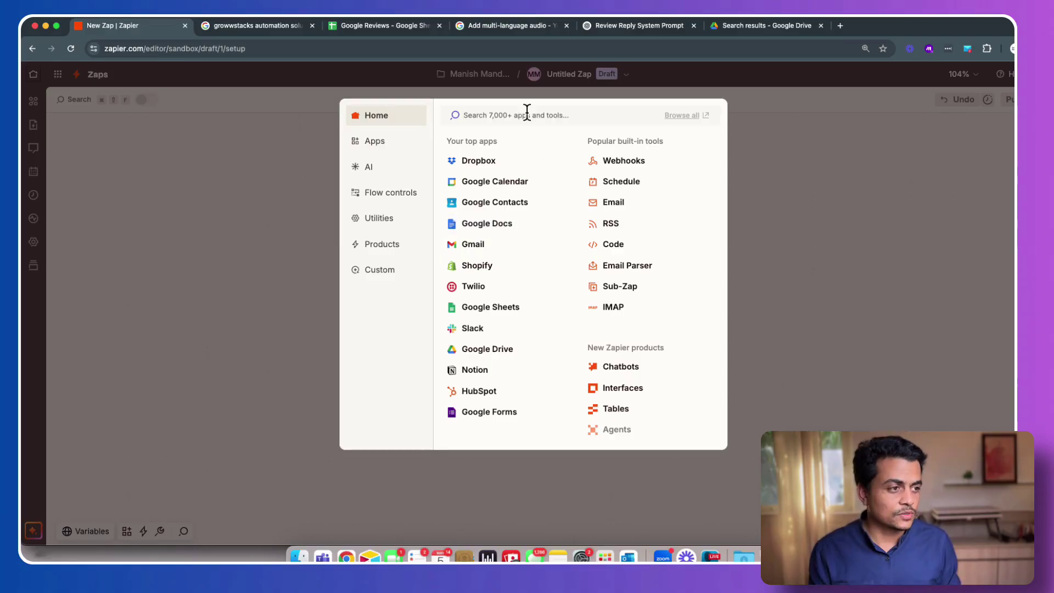
pyautogui.write('Googe')
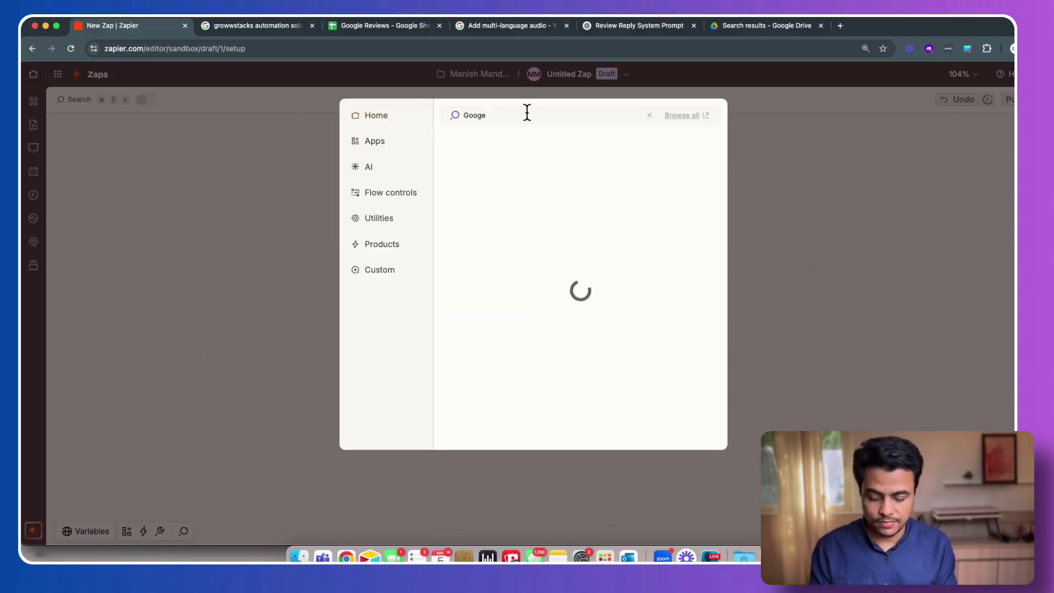
pyautogui.press('BackSpace')
pyautogui.write('le business')
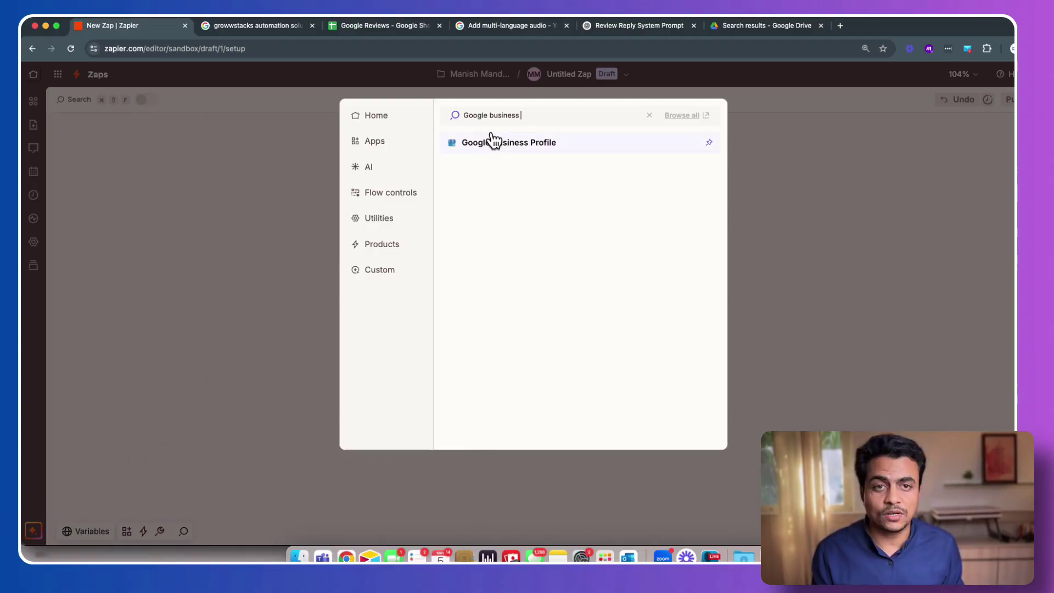
pyautogui.click(510, 142)
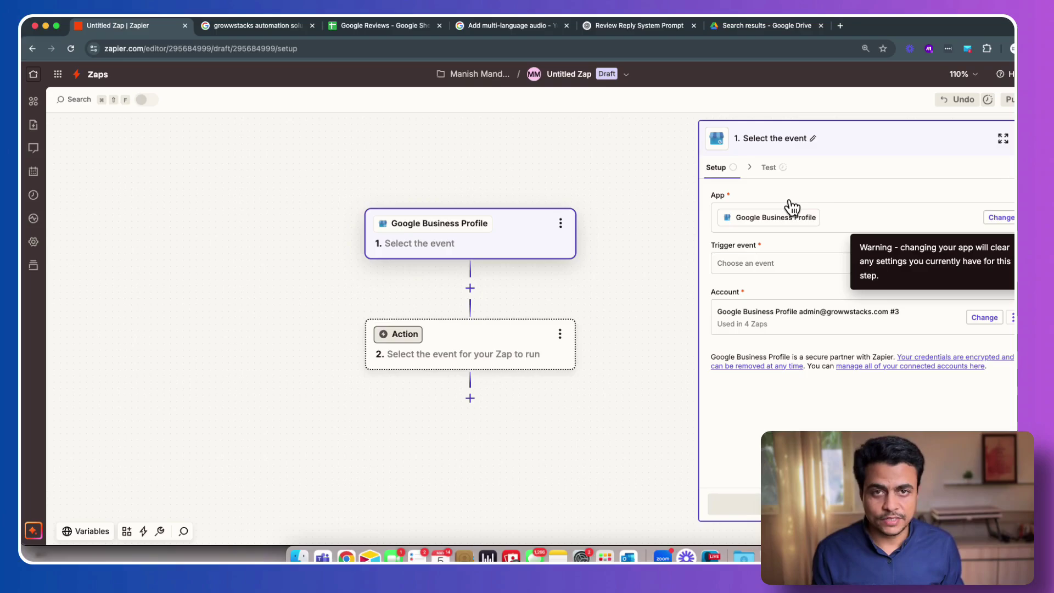
# Set the trigger event to New Review and choose Connect a new account
pyautogui.click(774, 263)
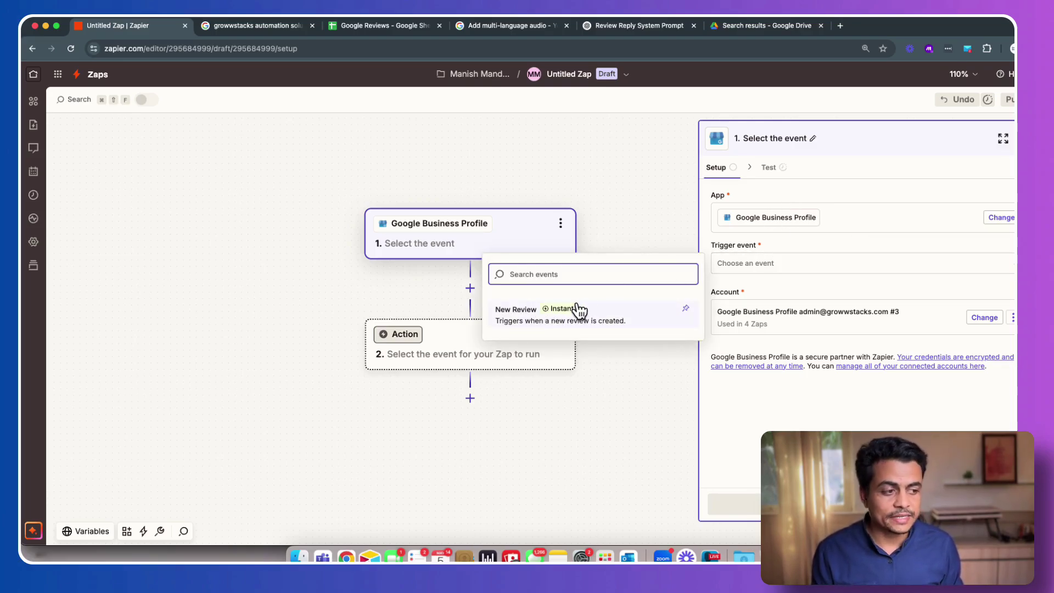
pyautogui.click(514, 311)
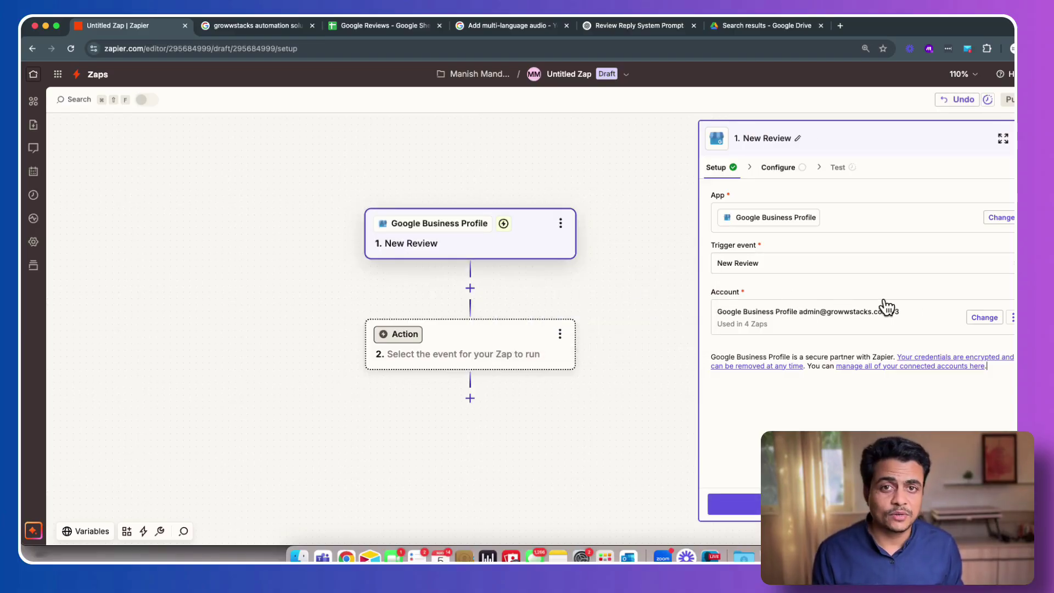
pyautogui.click(907, 311)
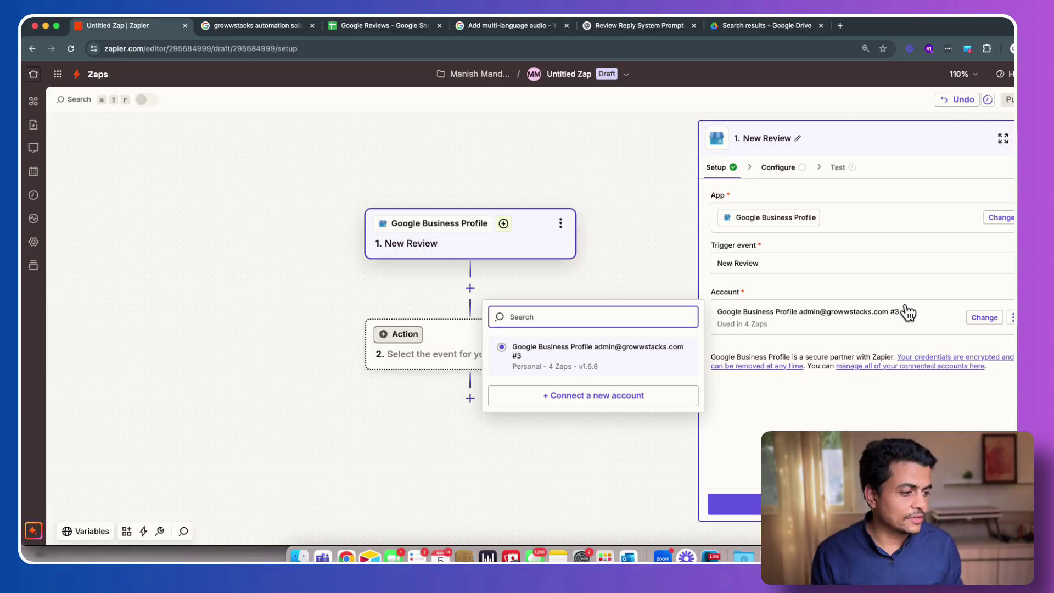
pyautogui.click(625, 391)
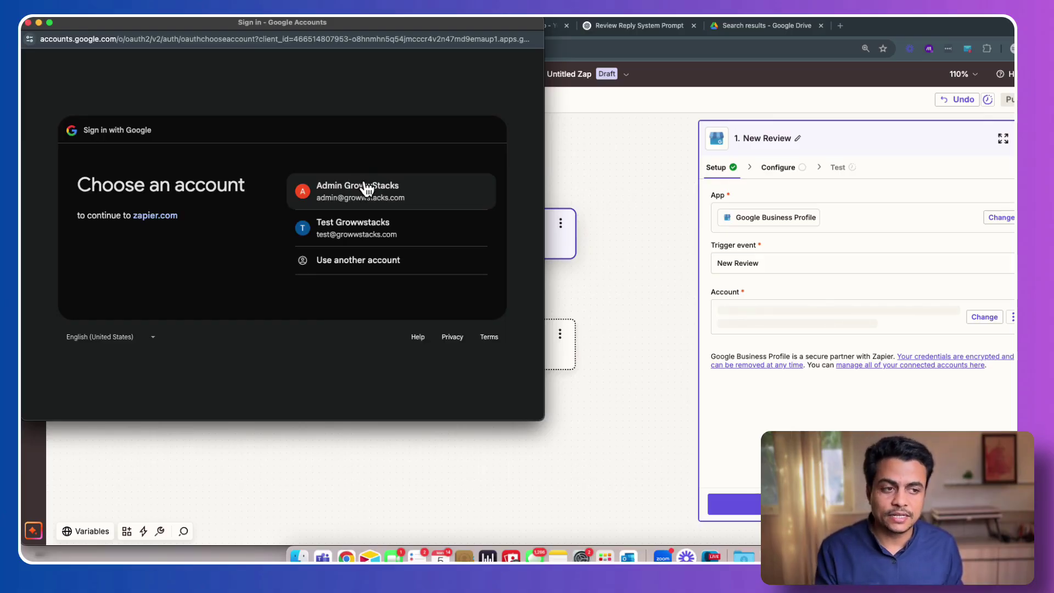
# Sign in with the Admin Google account and grant zapier.com access
pyautogui.click(366, 190)
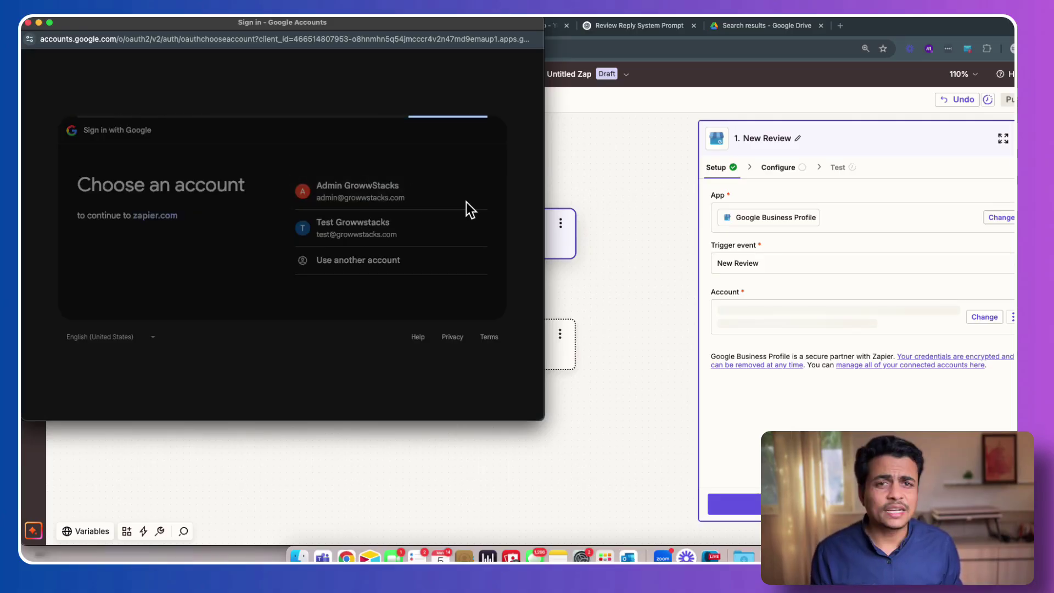
pyautogui.click(458, 289)
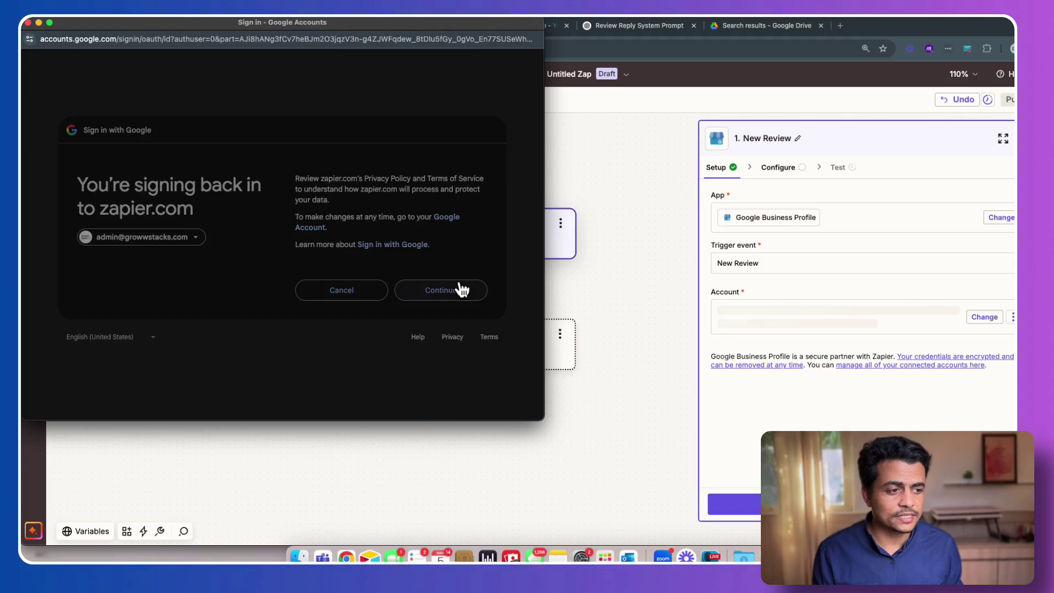
pyautogui.scroll(-1, 384, 220)
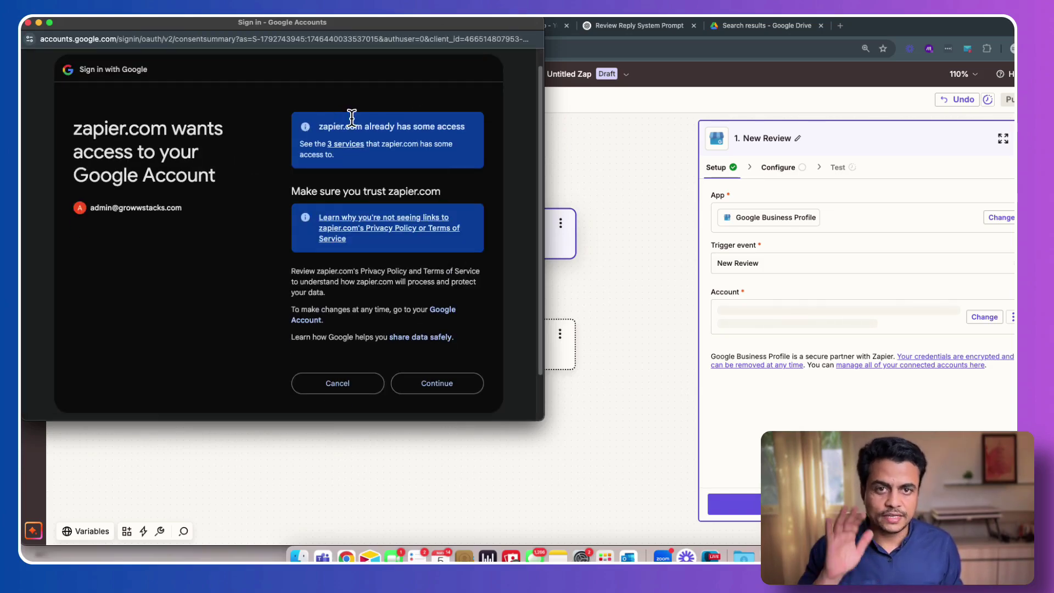
pyautogui.click(427, 377)
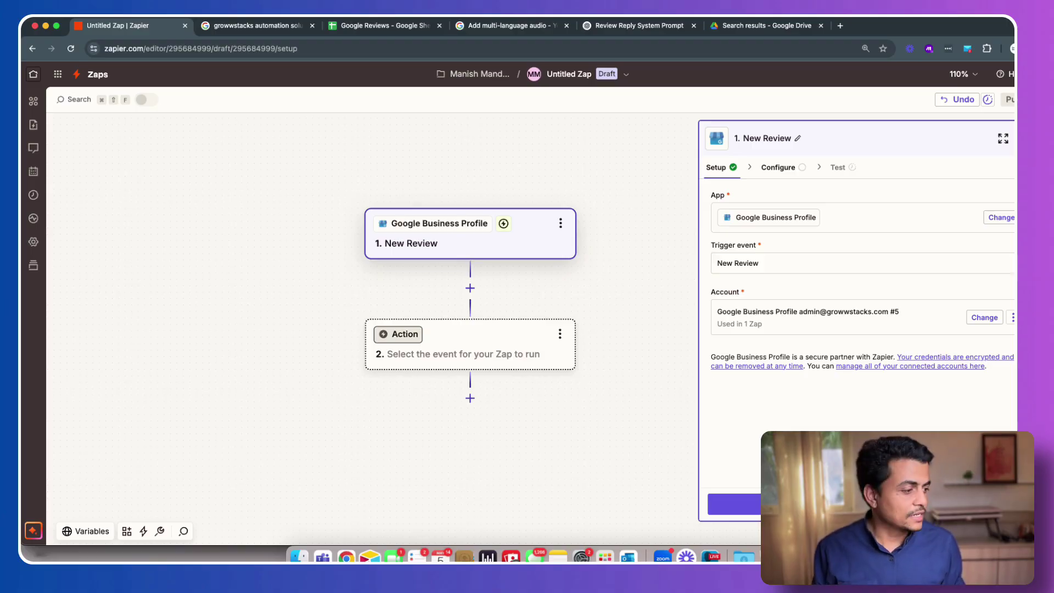
# Configure the New Review trigger with the admin account and GrowwStacks location, then continue to testing
pyautogui.click(733, 504)
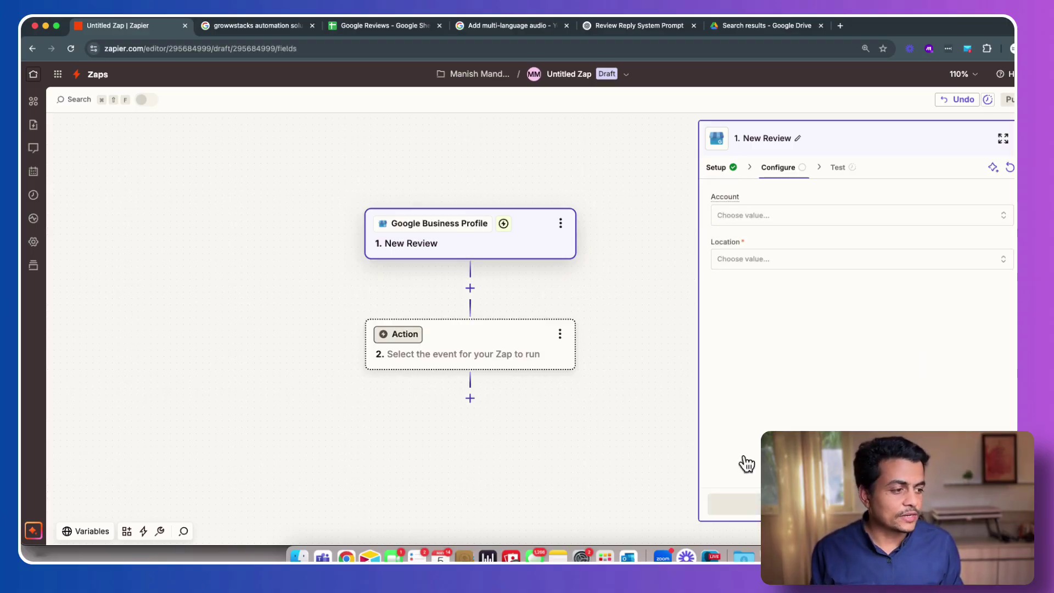
pyautogui.click(787, 209)
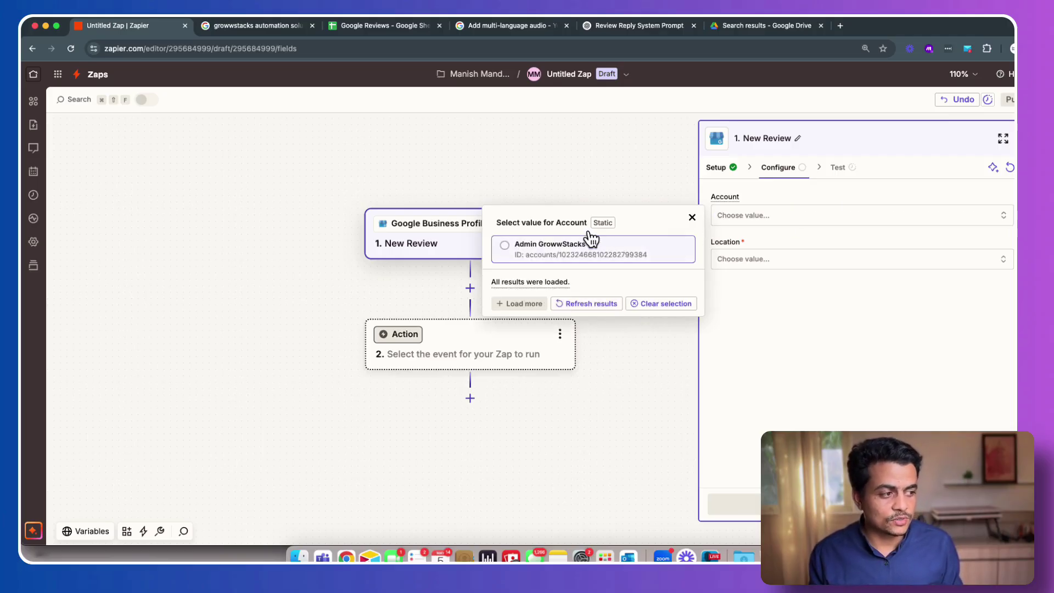
pyautogui.click(591, 241)
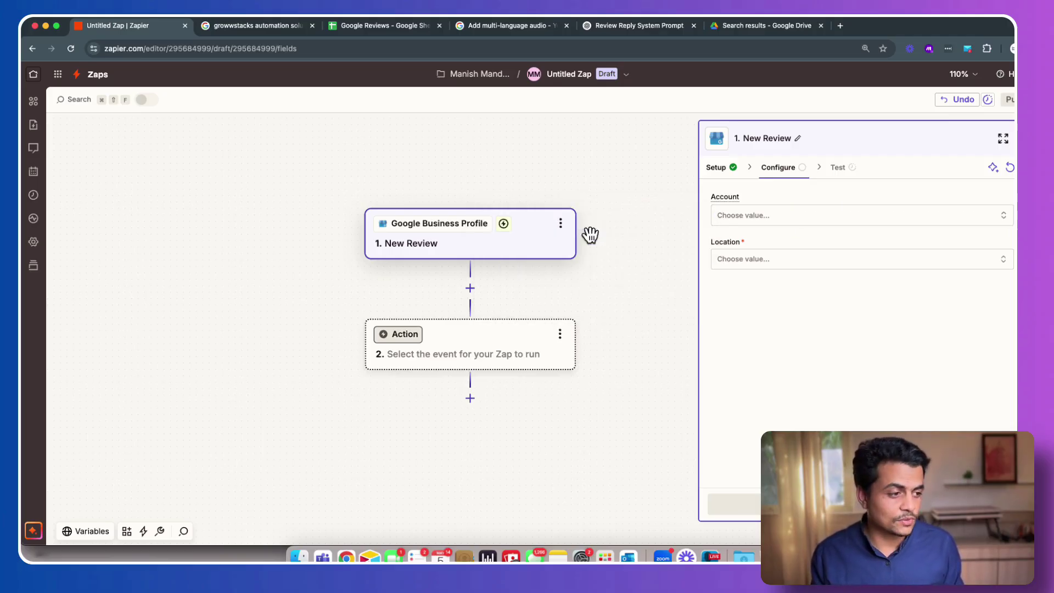
pyautogui.click(756, 258)
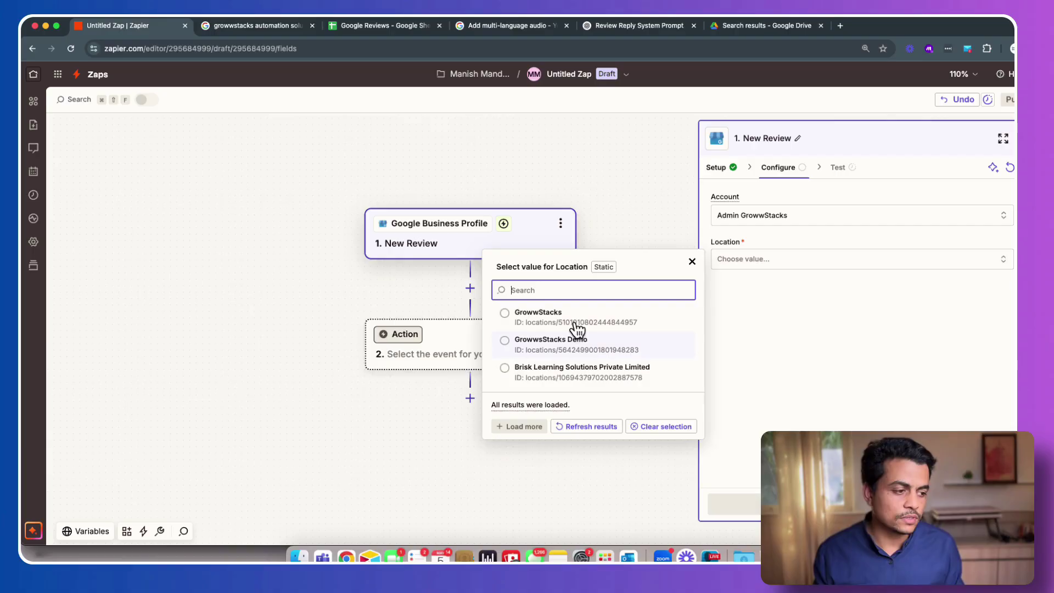
pyautogui.click(573, 308)
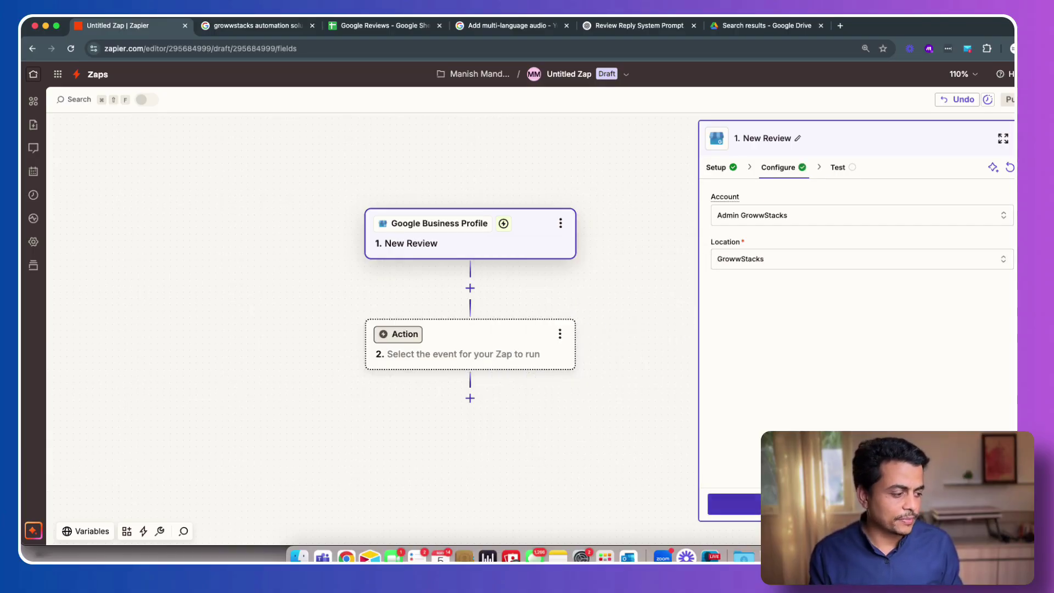
pyautogui.click(856, 504)
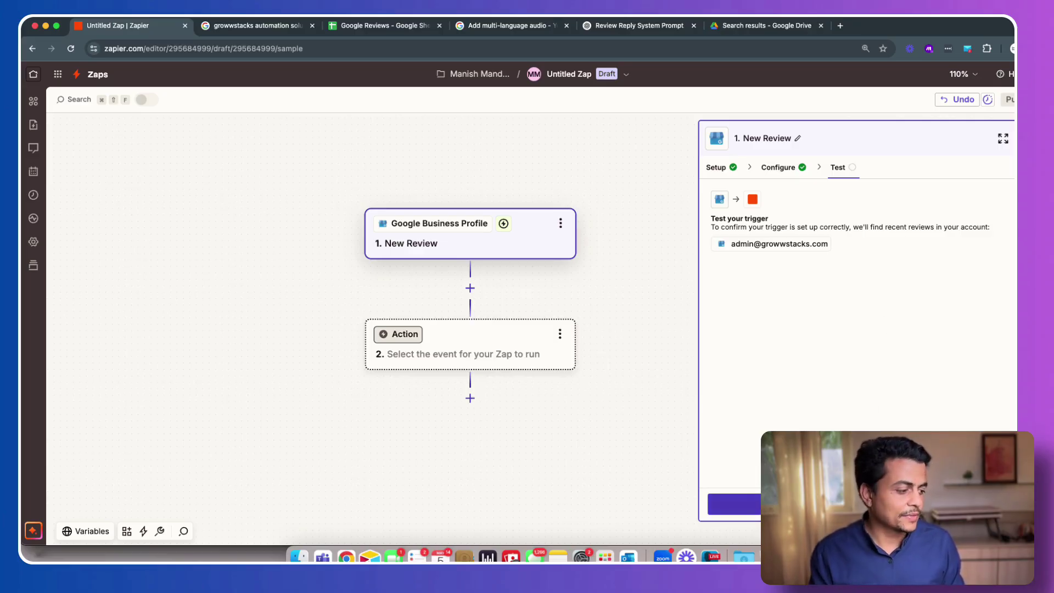
# Test the trigger and inspect the sample's reviewer name, creation time and FIVE rating, then view Google reviews
pyautogui.click(823, 504)
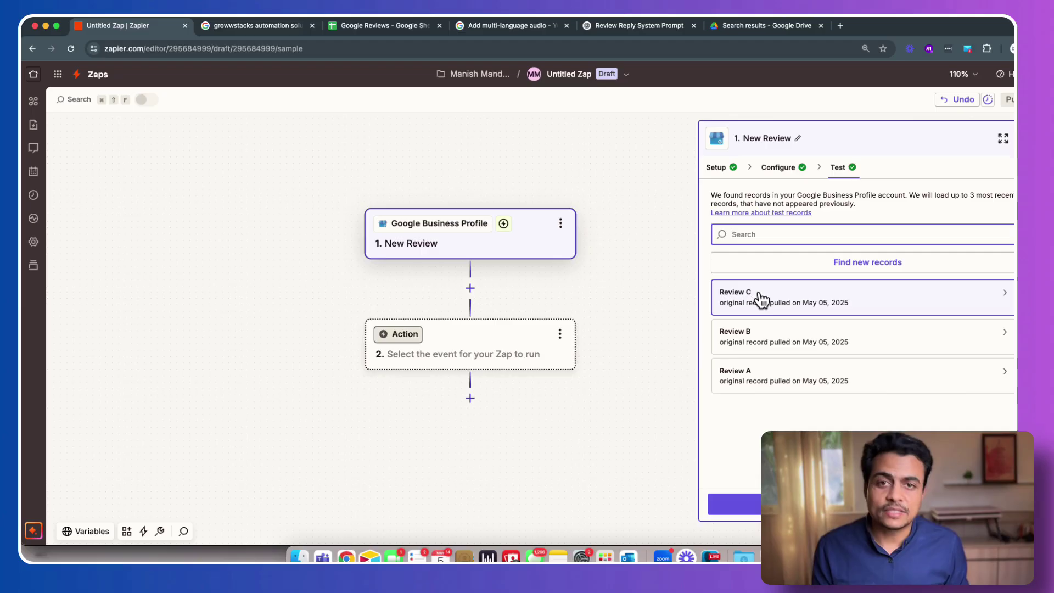
pyautogui.moveTo(774, 295)
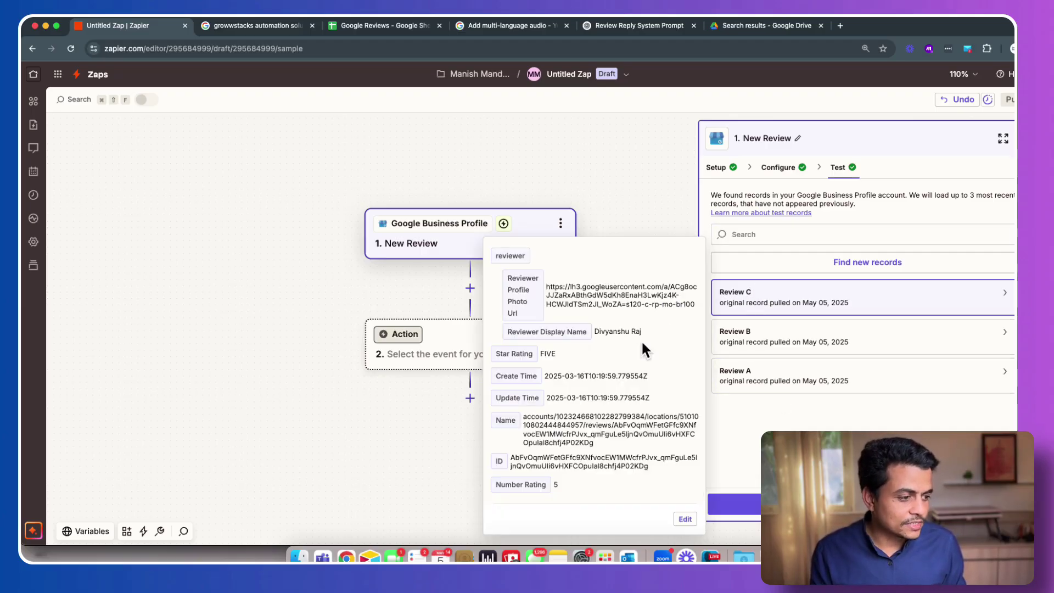
pyautogui.moveTo(594, 331); pyautogui.dragTo(636, 331)
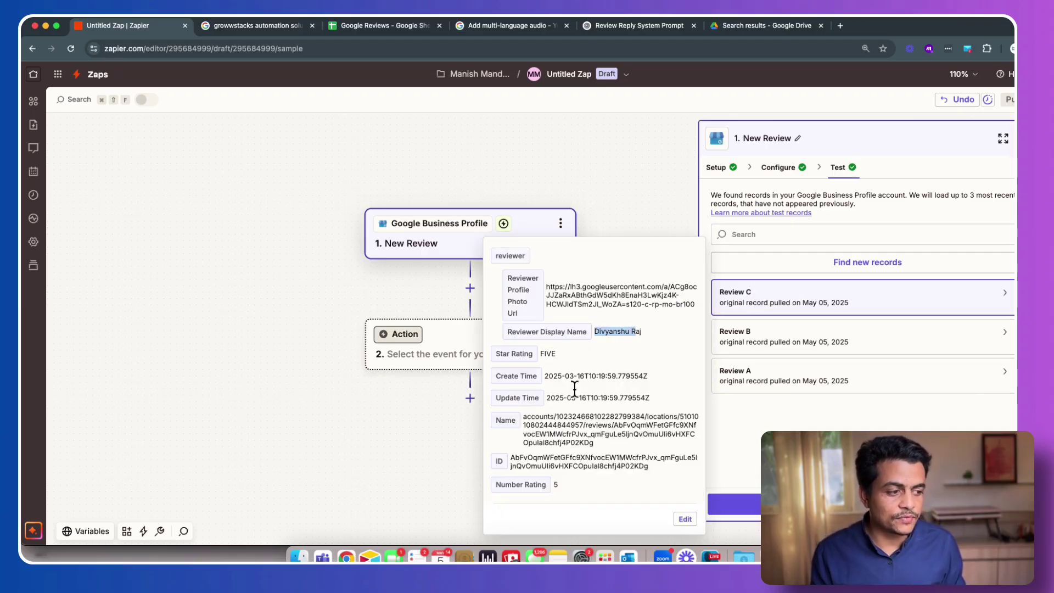
pyautogui.moveTo(578, 376); pyautogui.dragTo(547, 376)
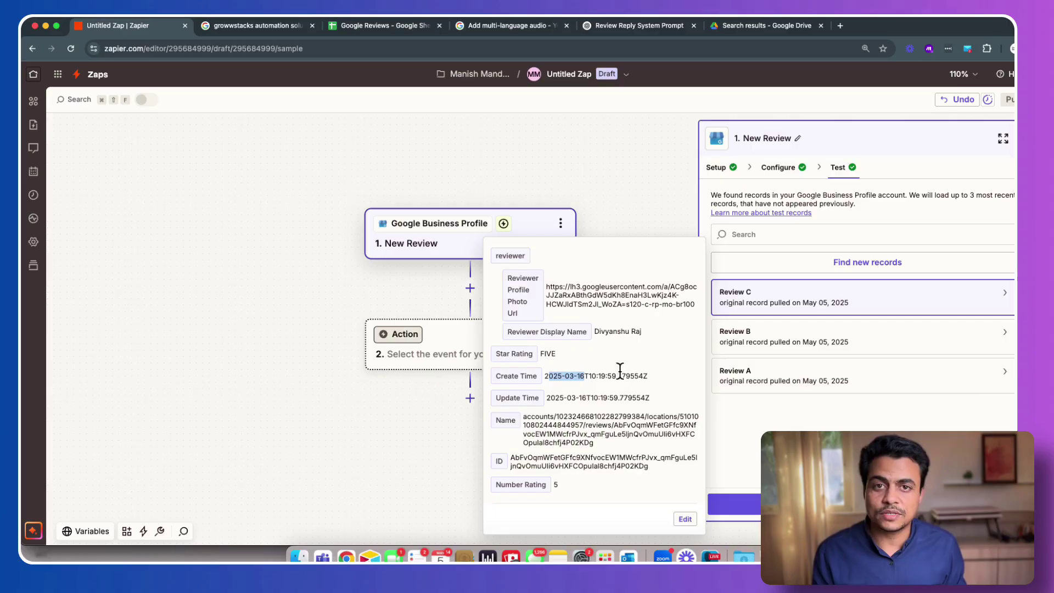
pyautogui.click(624, 376)
pyautogui.moveTo(594, 331); pyautogui.dragTo(645, 329)
pyautogui.moveTo(540, 354); pyautogui.dragTo(579, 351)
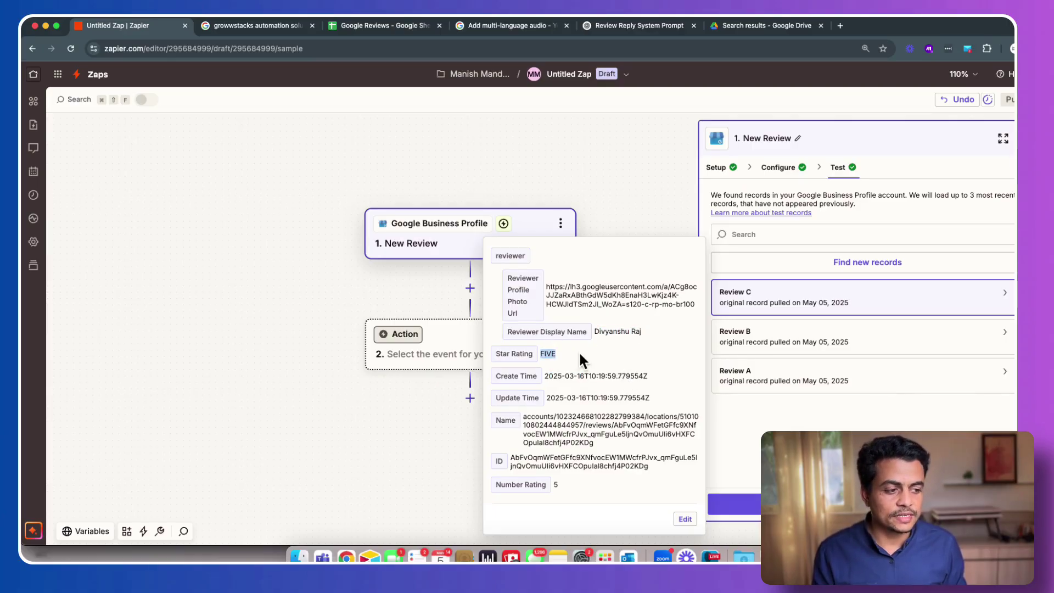
pyautogui.click(266, 21)
# Scroll through the newest Google reviews to compare with the sample, then return to the Zap editor
pyautogui.click(509, 272)
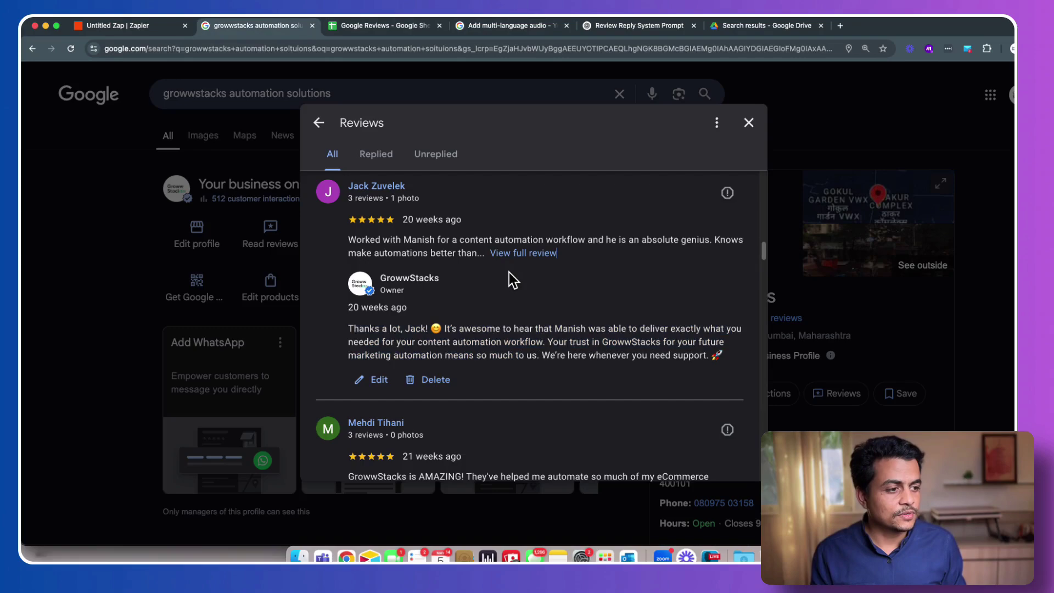
pyautogui.scroll(10, 509, 272)
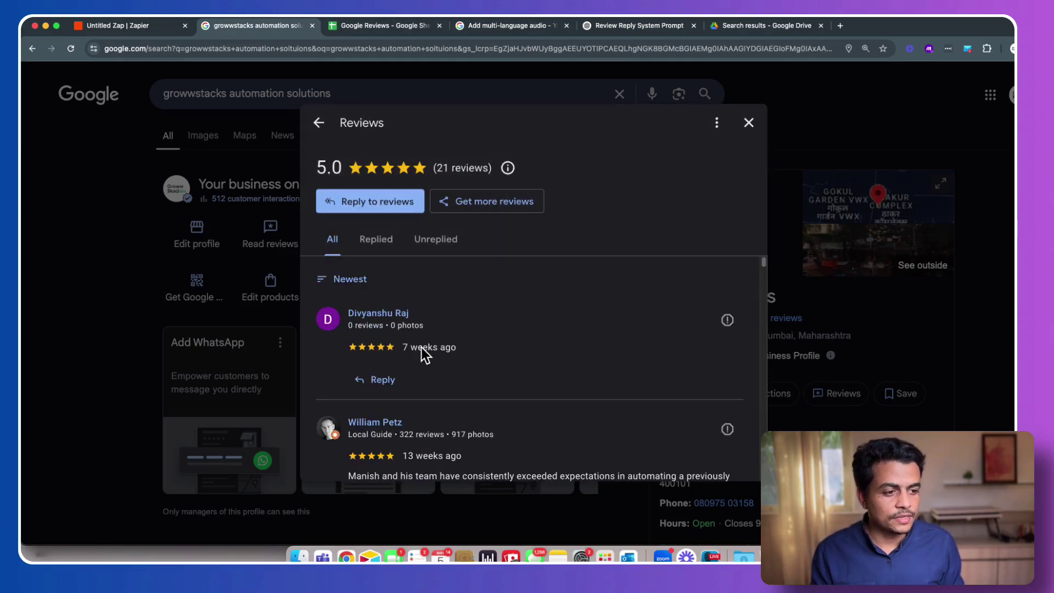
pyautogui.moveTo(424, 346)
pyautogui.mouseDown()
pyautogui.moveTo(365, 301)
pyautogui.moveTo(454, 333)
pyautogui.moveTo(448, 347)
pyautogui.moveTo(424, 346)
pyautogui.mouseUp()
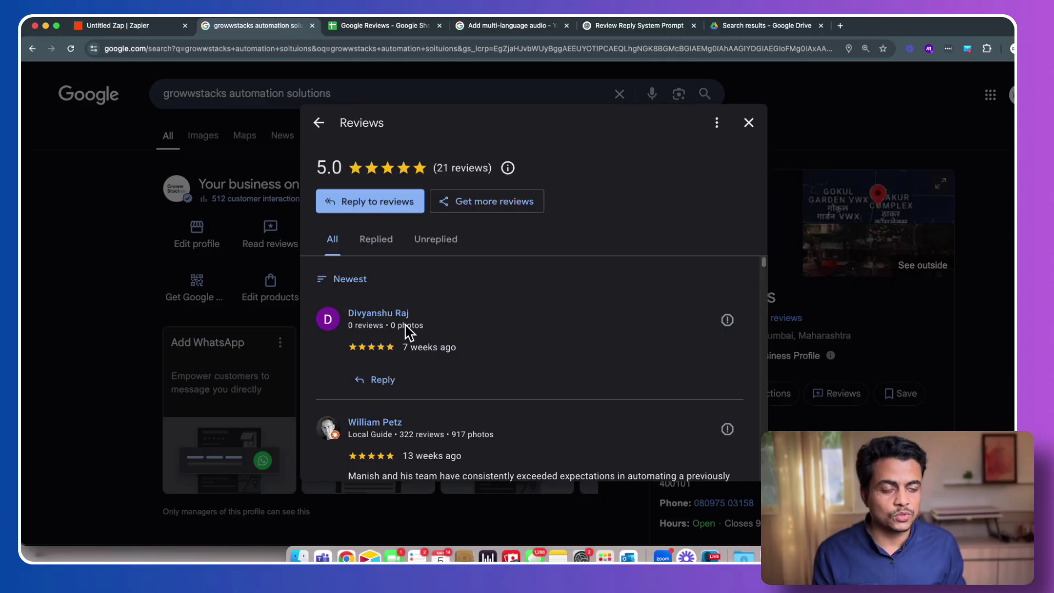
pyautogui.scroll(-4, 417, 335)
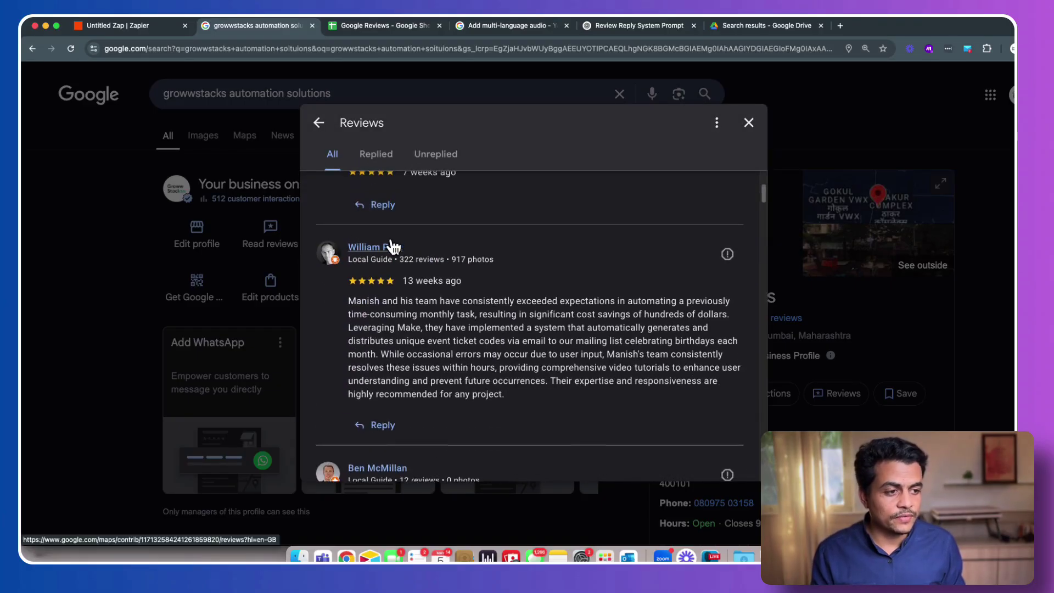
pyautogui.press('super+1')
# Load Review B as the sample record and inspect its reviewer name, comment and star rating
pyautogui.click(748, 336)
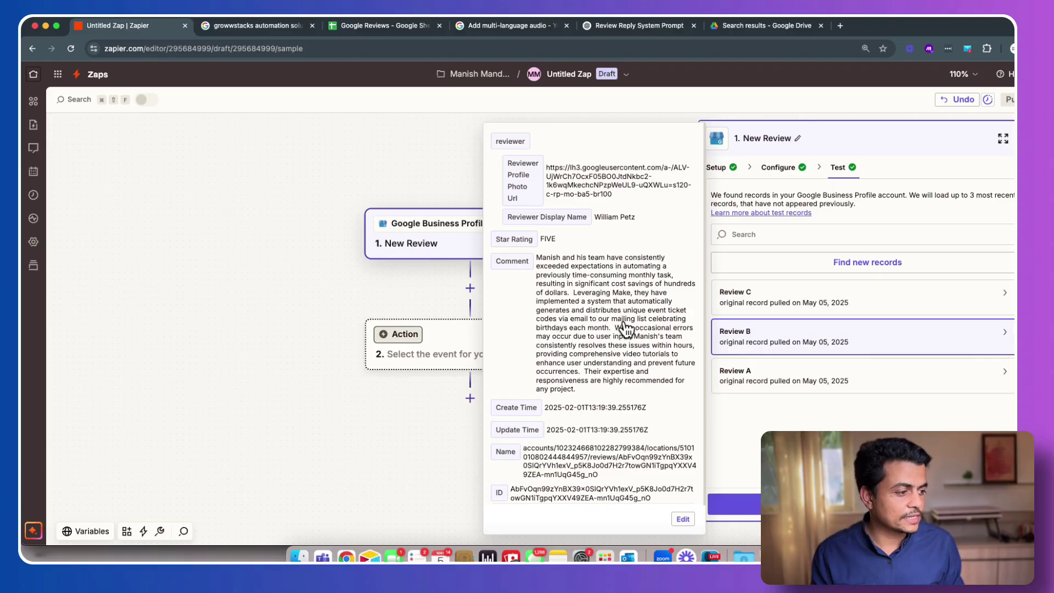
pyautogui.moveTo(557, 226); pyautogui.dragTo(651, 213)
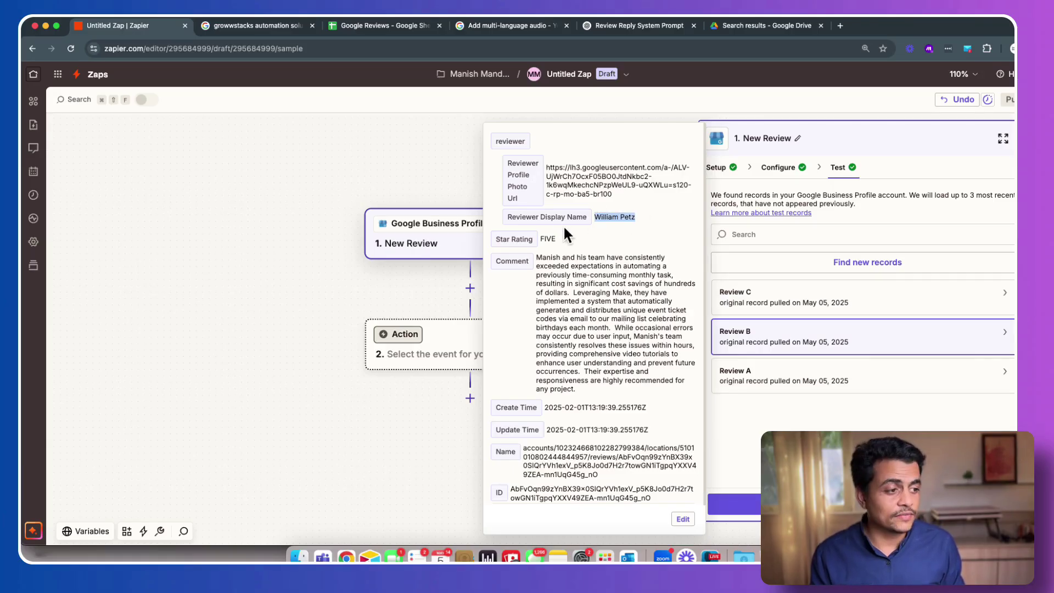
pyautogui.moveTo(540, 240); pyautogui.dragTo(577, 384)
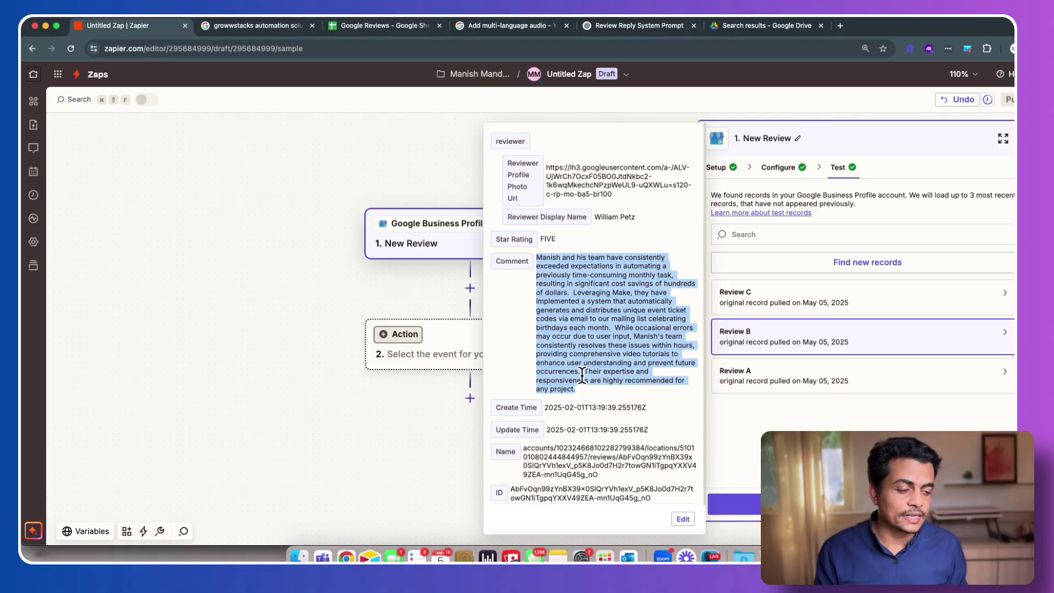
pyautogui.click(586, 356)
pyautogui.scroll(-1, 585, 356)
pyautogui.moveTo(558, 377); pyautogui.dragTo(574, 443)
pyautogui.click(583, 474)
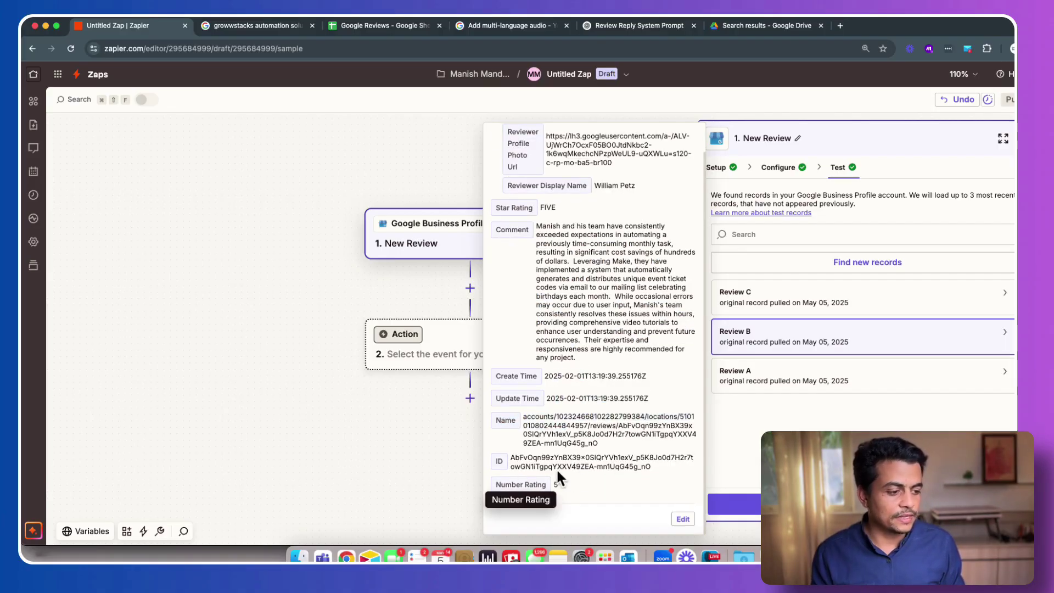
pyautogui.moveTo(538, 484); pyautogui.dragTo(547, 485)
pyautogui.click(649, 447)
pyautogui.press('Escape')
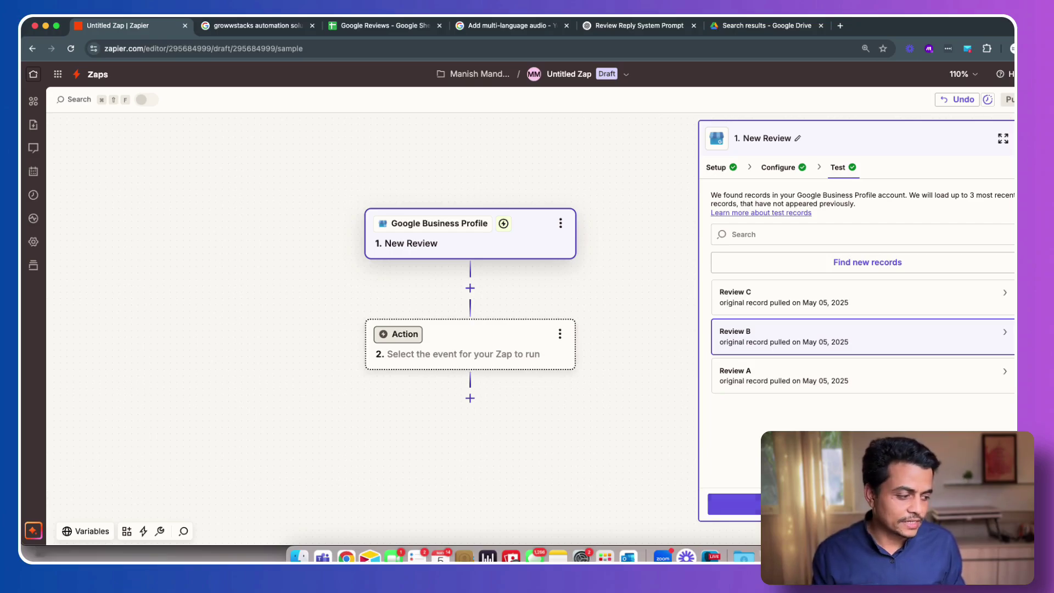
# Complete the New Review trigger with the selected Review B record, leaving step 2 unconfigured
pyautogui.click(746, 504)
pyautogui.press('Escape')
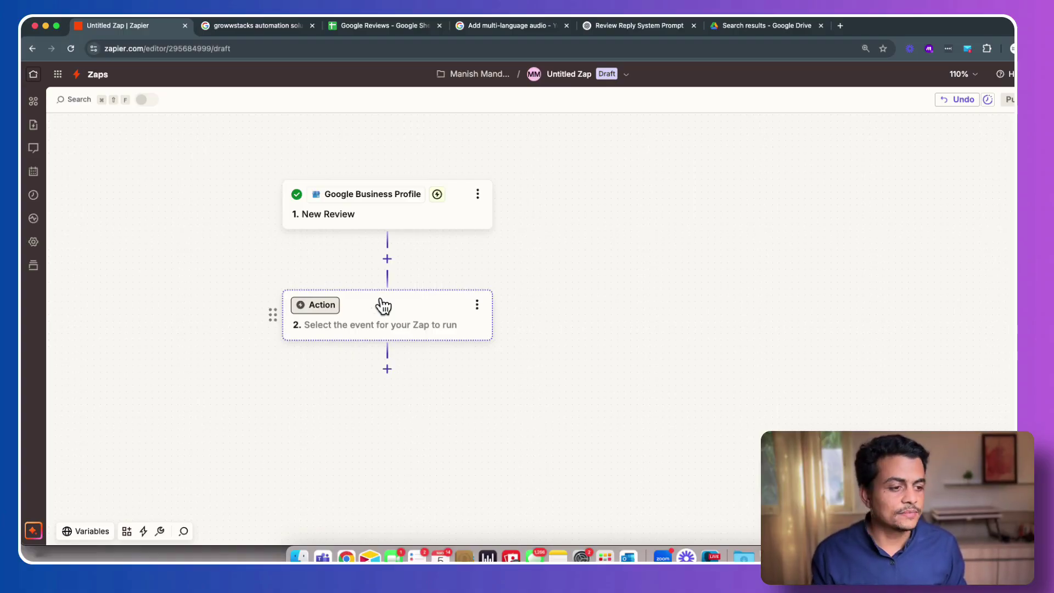
# Choose AI by Zapier for the Action step, after a trial app search for 'open'
pyautogui.click(382, 306)
pyautogui.click(266, 381)
pyautogui.click(368, 314)
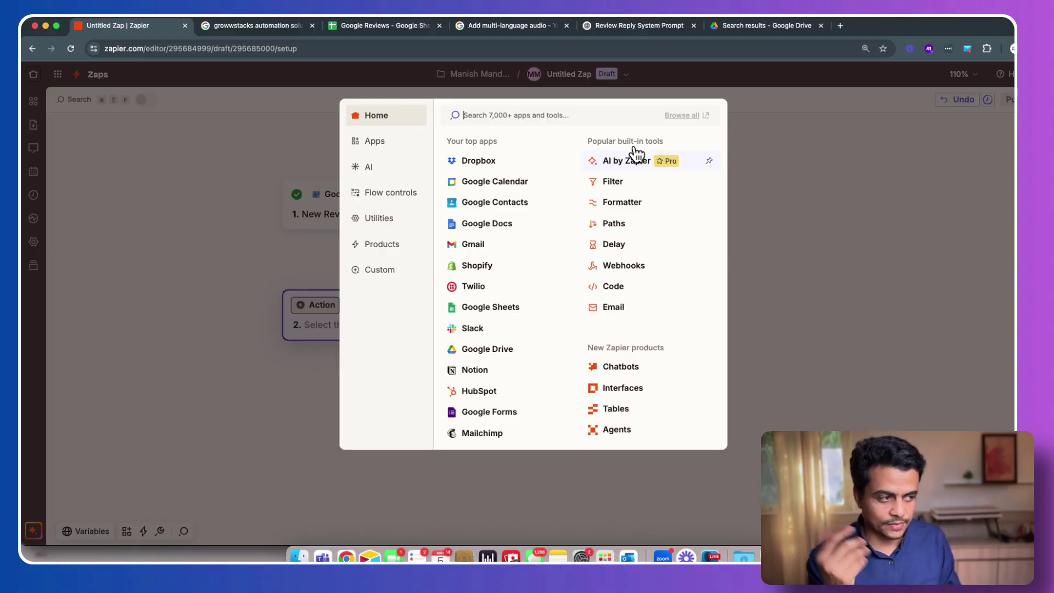
pyautogui.write('open')
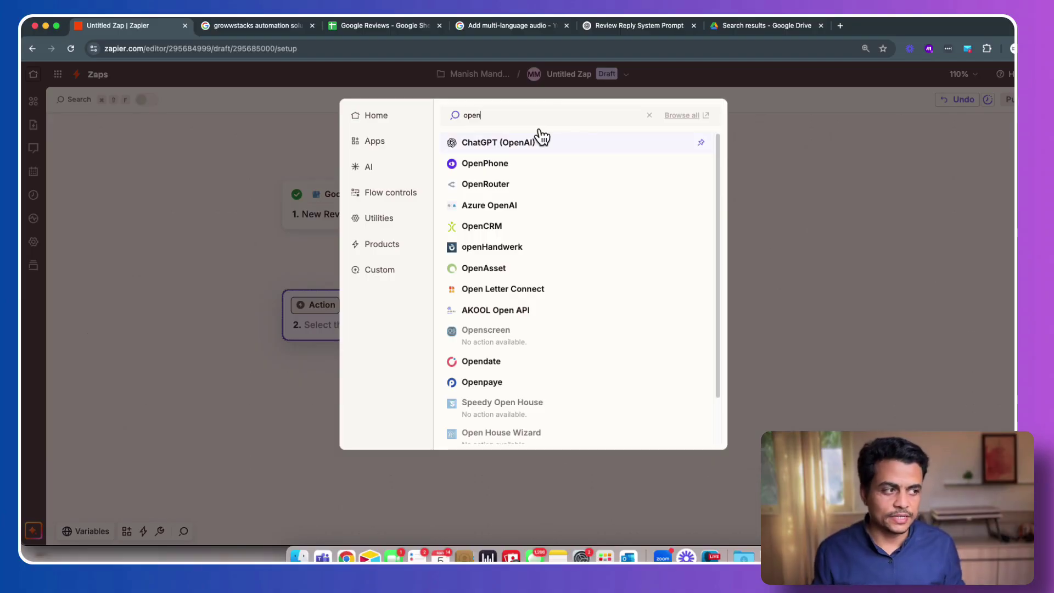
pyautogui.click(649, 115)
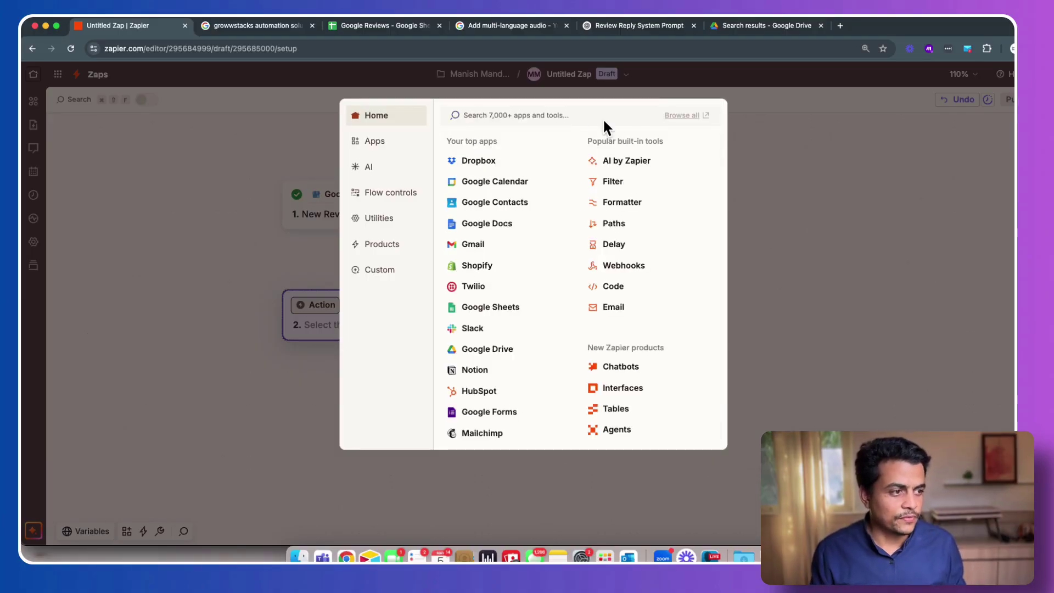
pyautogui.click(628, 160)
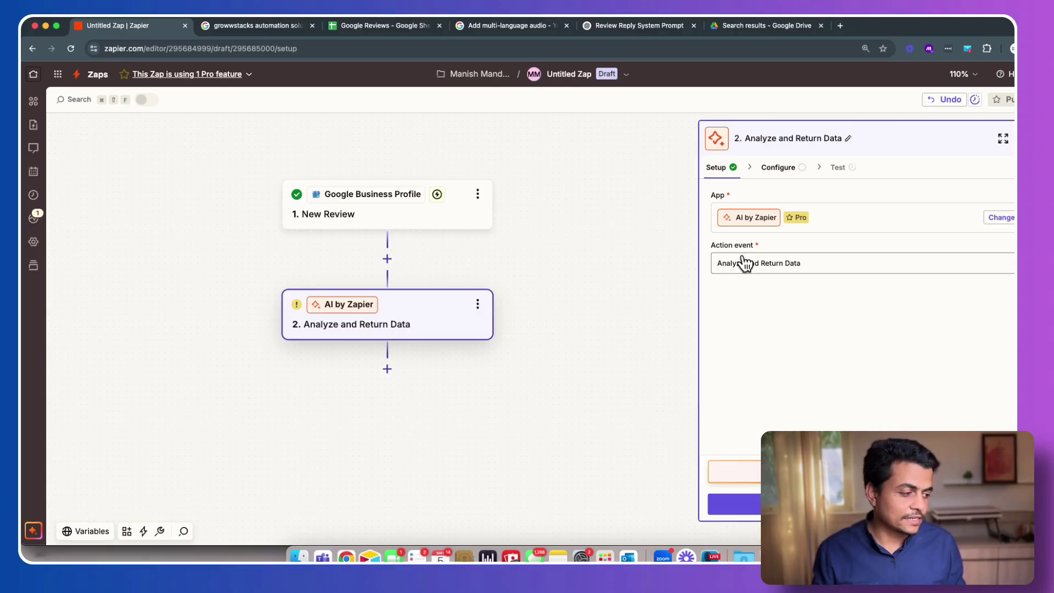
# Configure the AI step with the OpenAI provider, Zapier-provided authentication and the GPT-4o mini model
pyautogui.click(834, 504)
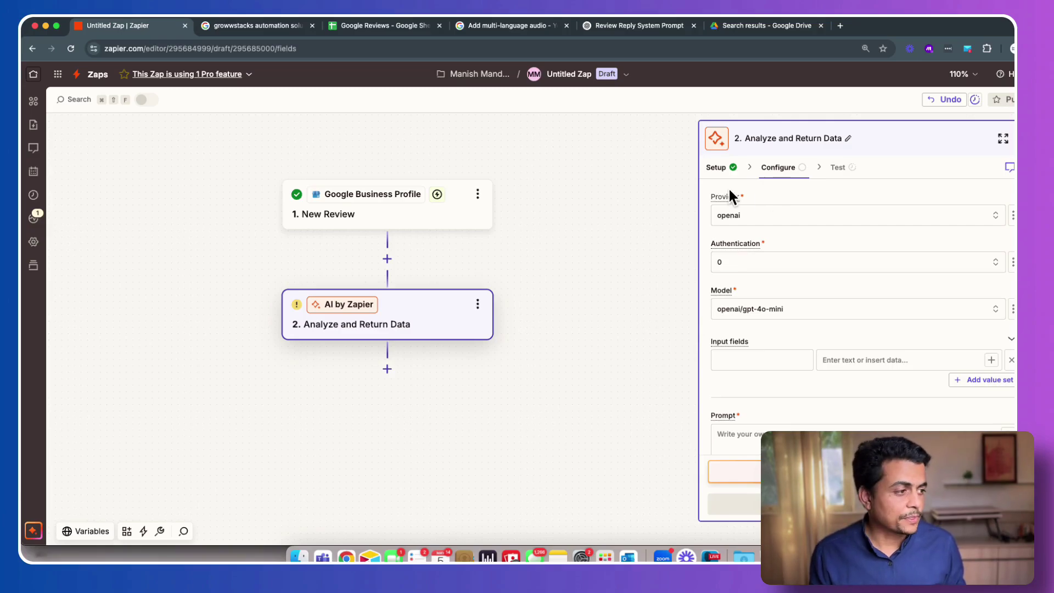
pyautogui.click(760, 215)
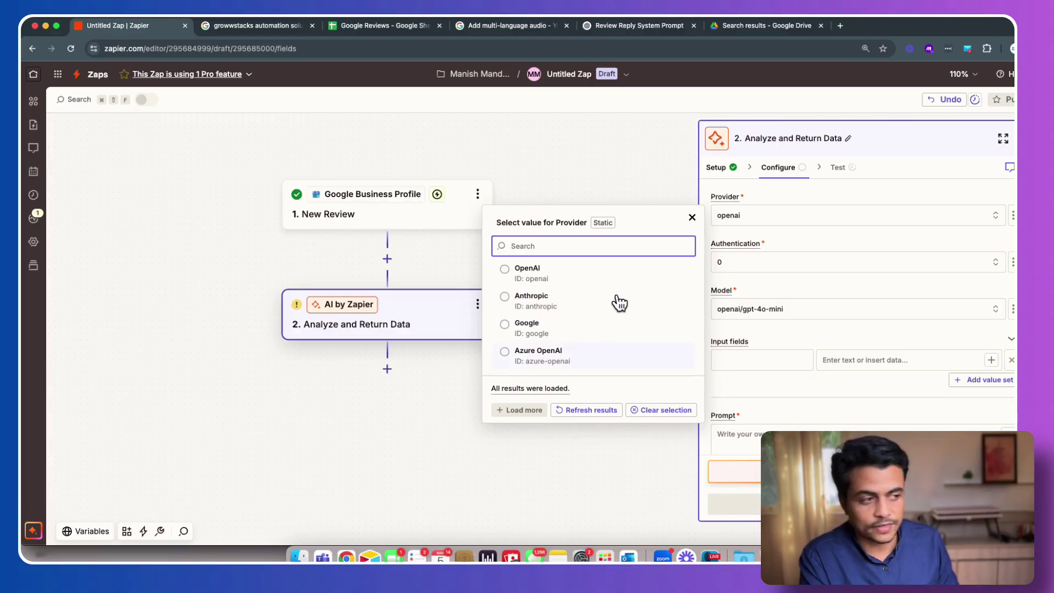
pyautogui.click(556, 272)
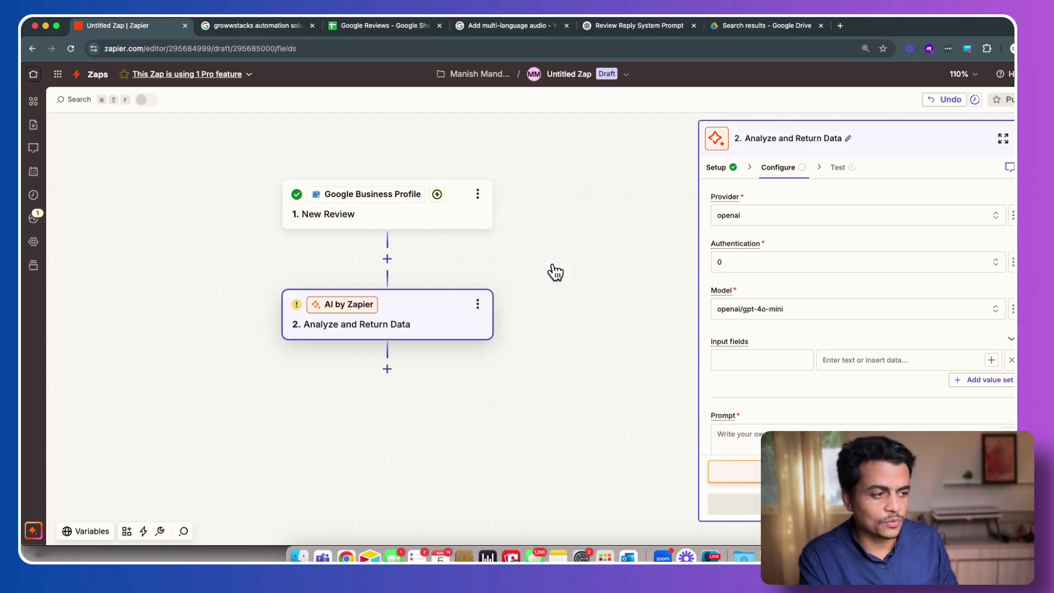
pyautogui.click(779, 259)
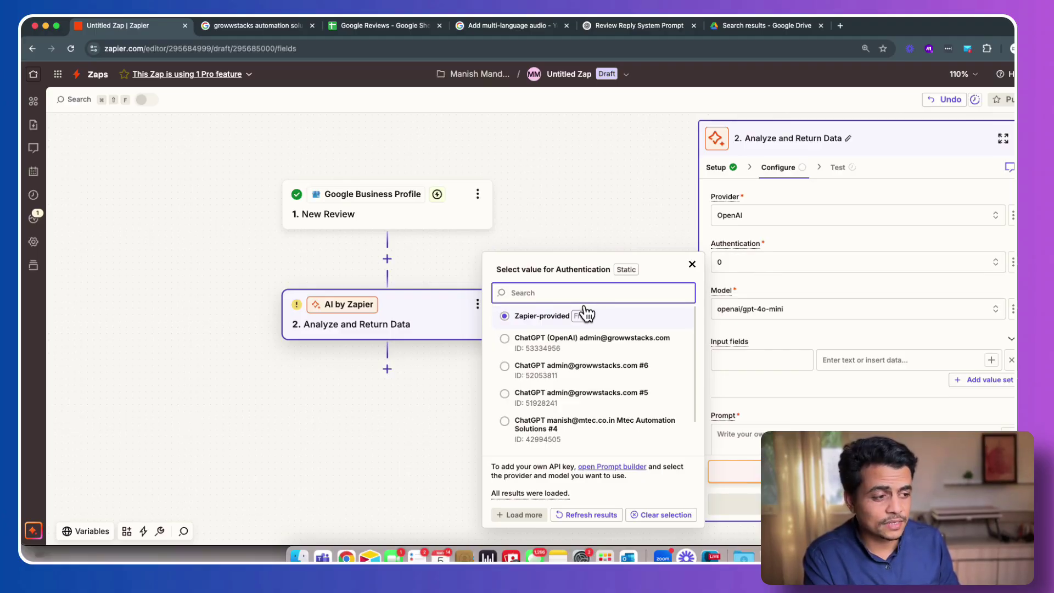
pyautogui.click(772, 273)
pyautogui.click(788, 308)
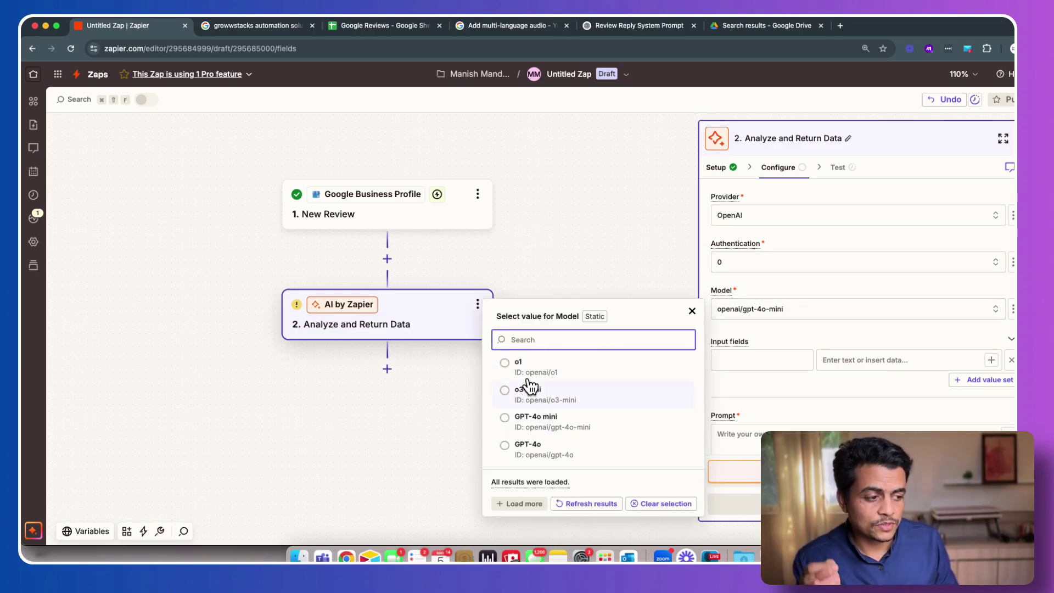
pyautogui.click(564, 415)
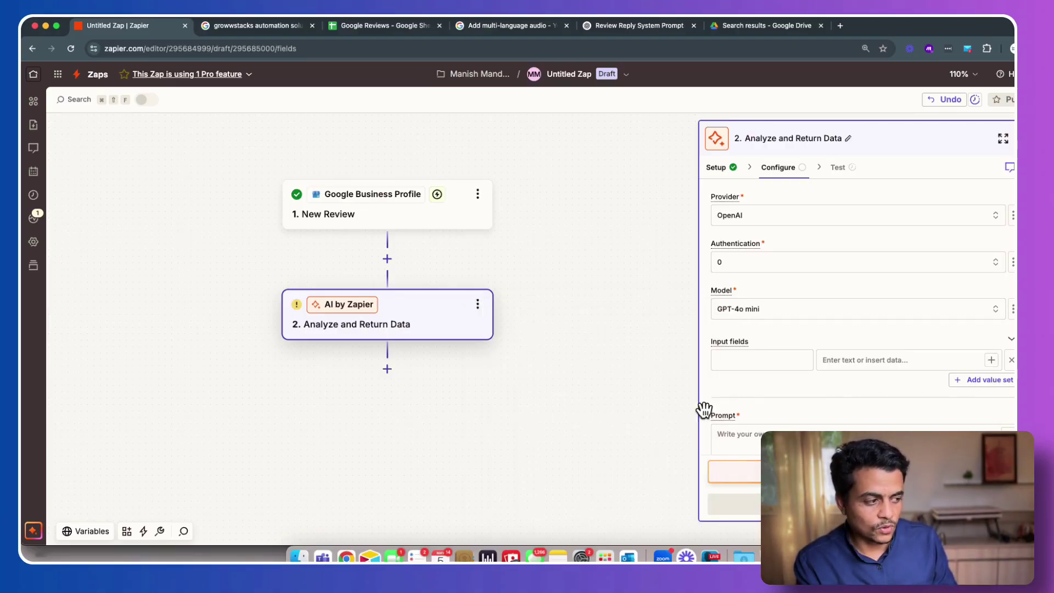